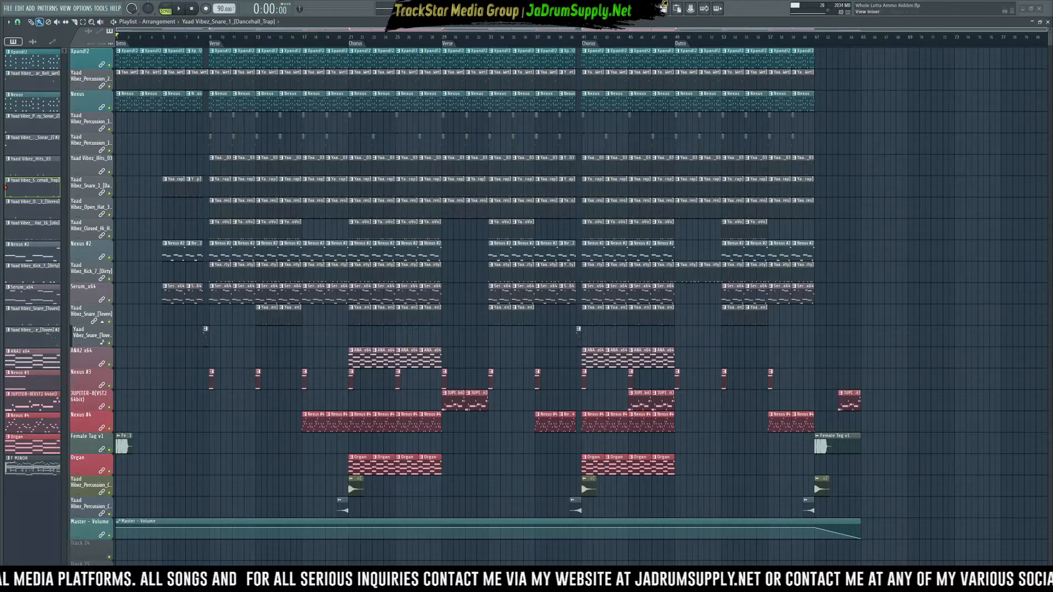
# - Open the Insight 2 plugin on the Master mixer track, dismiss its layout presets and show the Loudness module
pyautogui.click(704, 8)
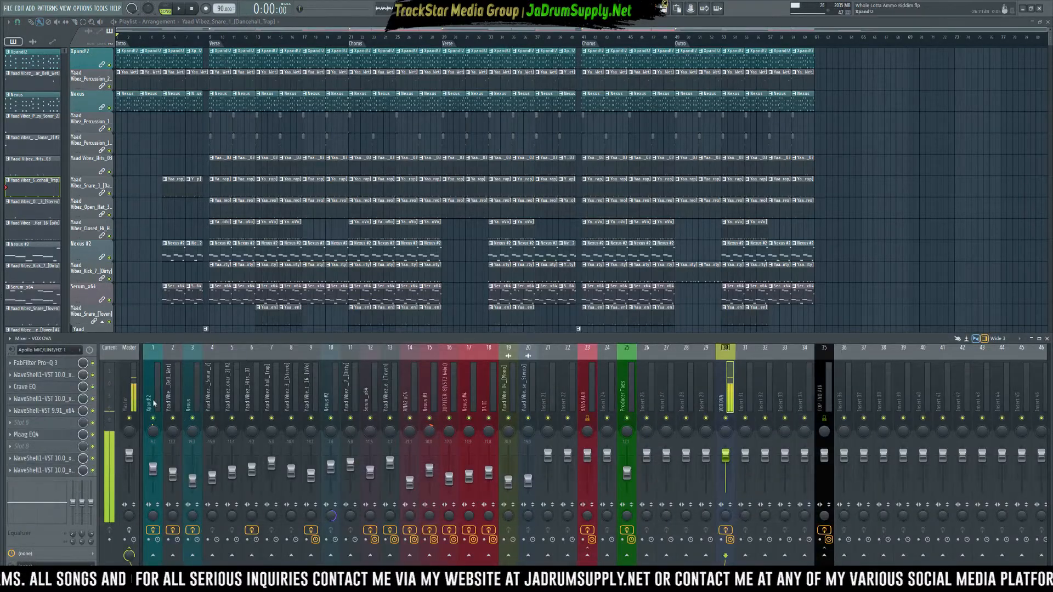
pyautogui.click(130, 419)
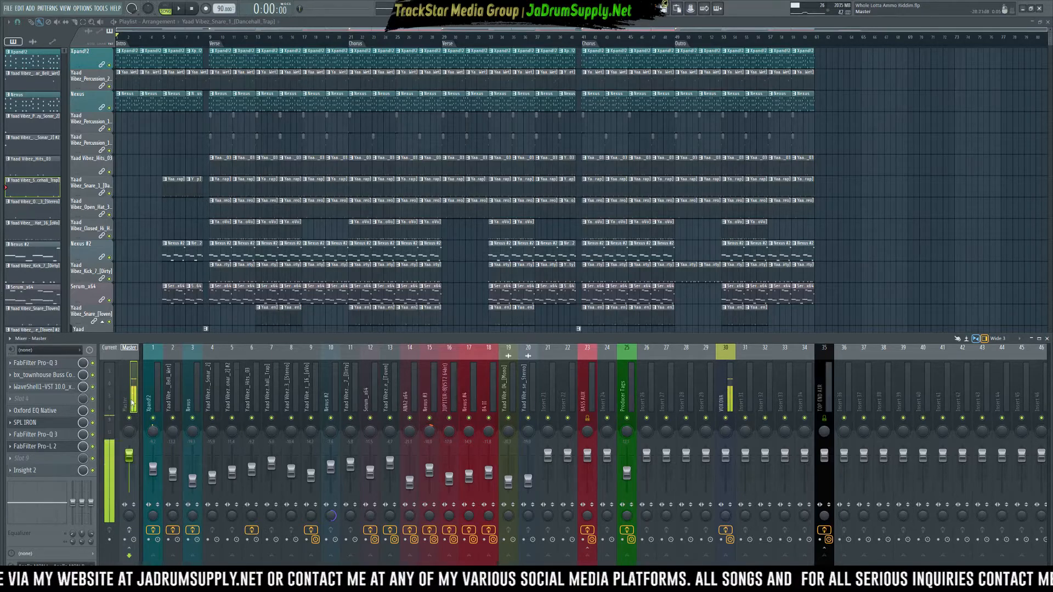
pyautogui.click(54, 471)
pyautogui.moveTo(308, 381); pyautogui.dragTo(523, 64)
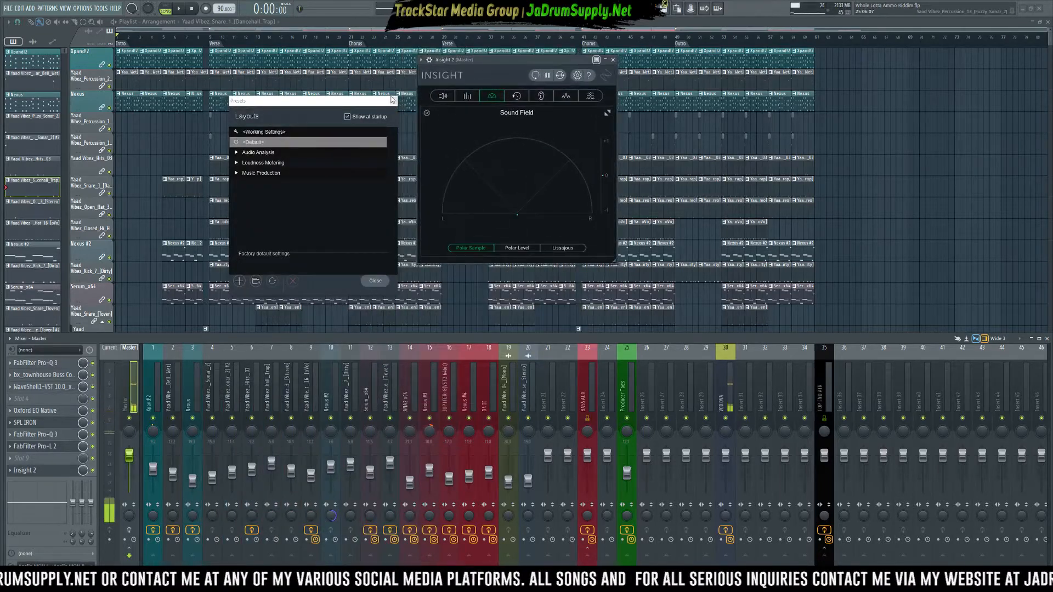
pyautogui.click(393, 101)
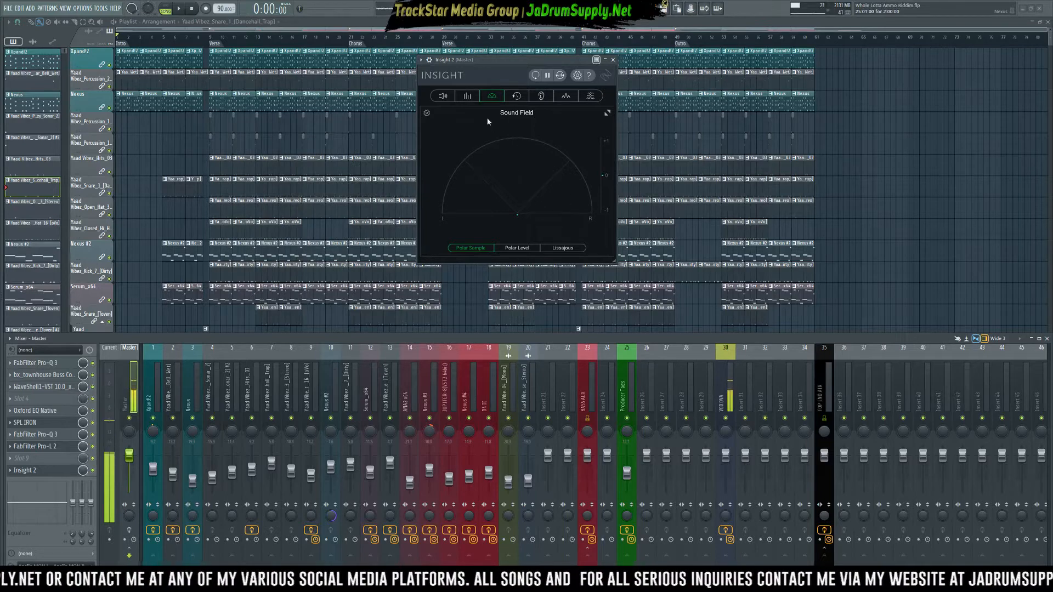
pyautogui.click(447, 96)
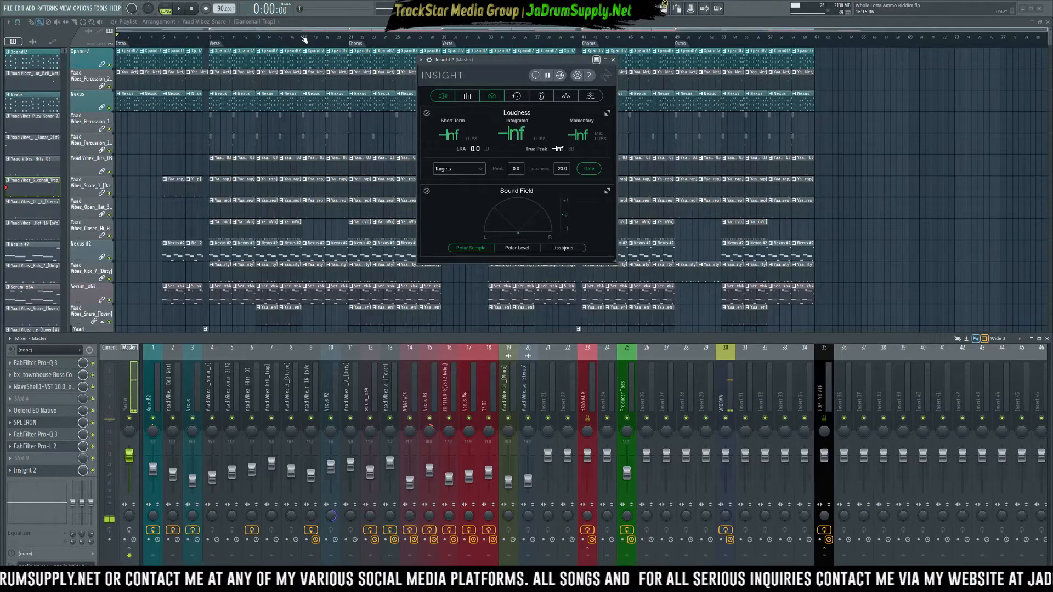
# - Set the playback range in the playlist to the first Chorus section
pyautogui.press('F9')
pyautogui.moveTo(300, 38); pyautogui.dragTo(116, 39)
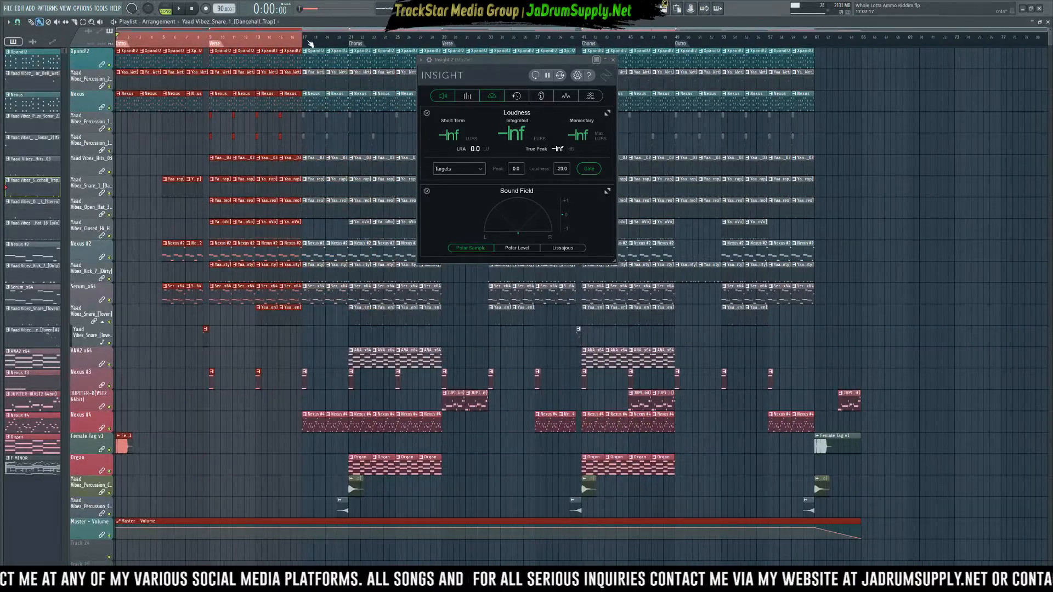
pyautogui.hotkey('ctrl', 'd')
pyautogui.moveTo(305, 41); pyautogui.dragTo(399, 52)
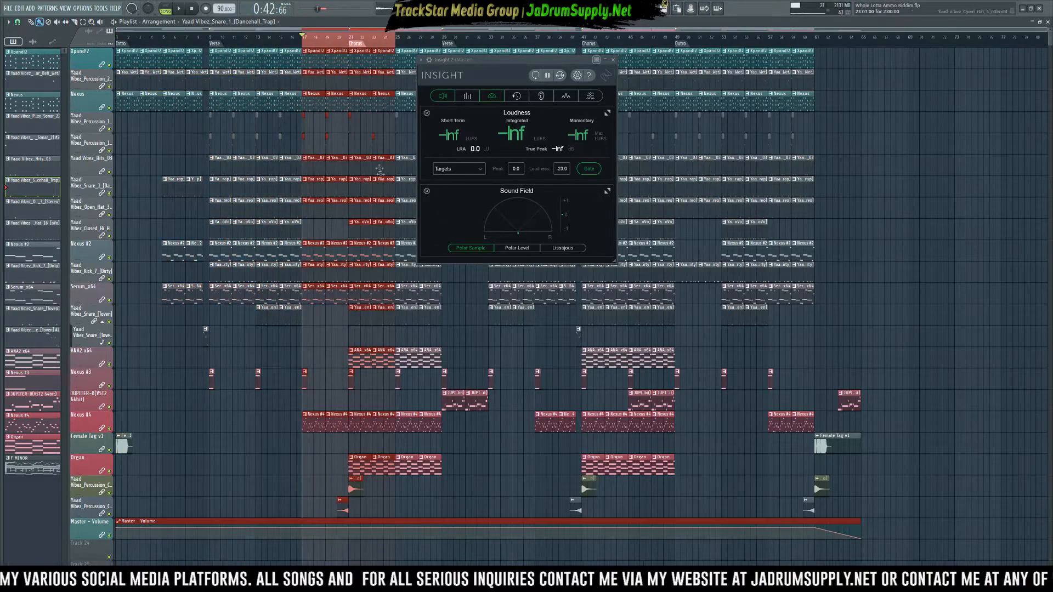
pyautogui.rightClick(365, 39)
pyautogui.click(356, 43)
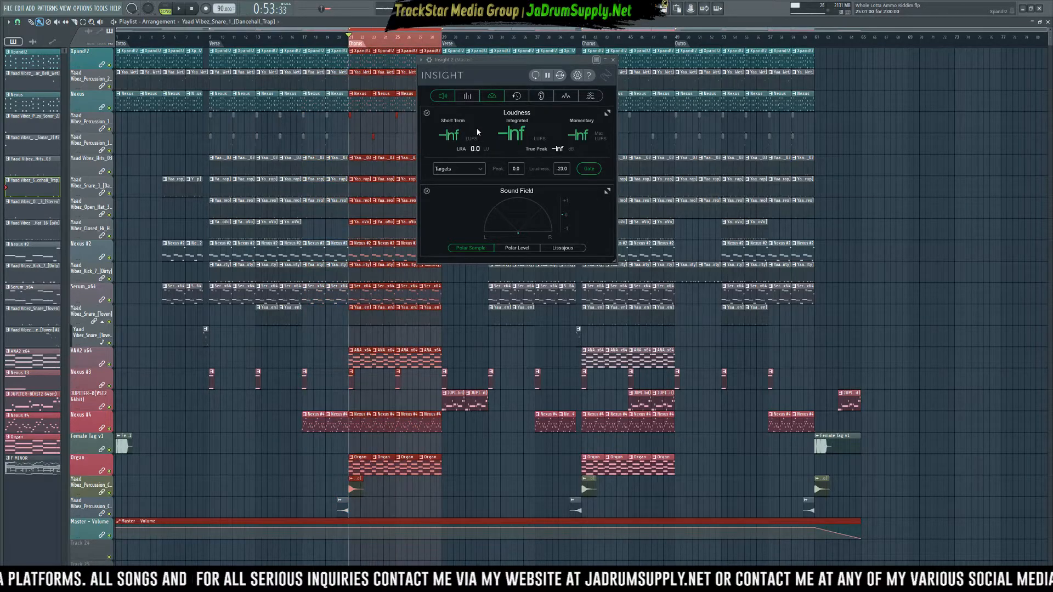
# - Bring the mixer back, play the chorus to read its loudness in Insight 2 and show the Levels module
pyautogui.press('F9')
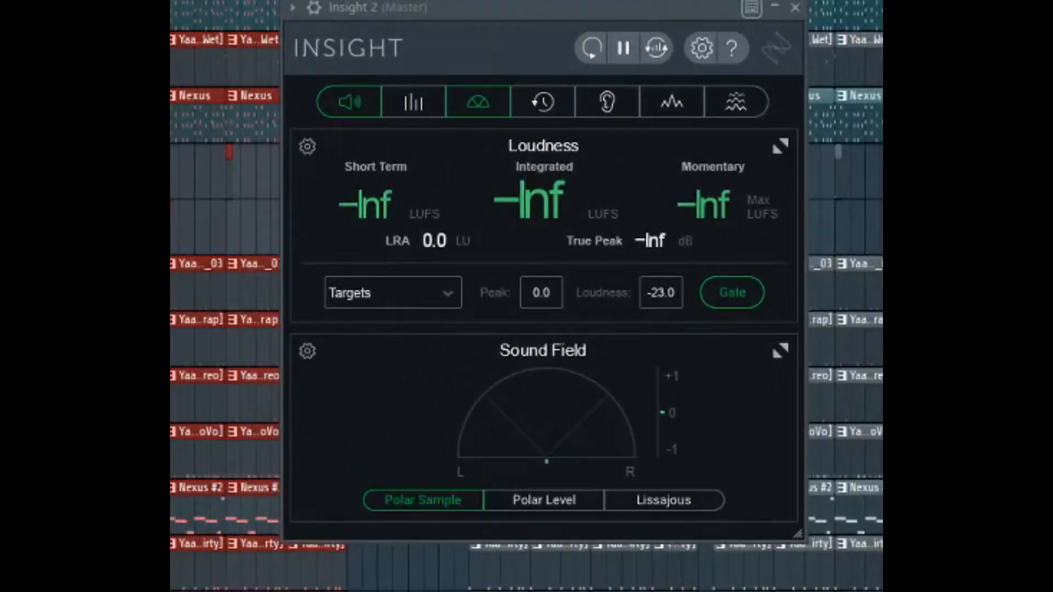
pyautogui.press('space')
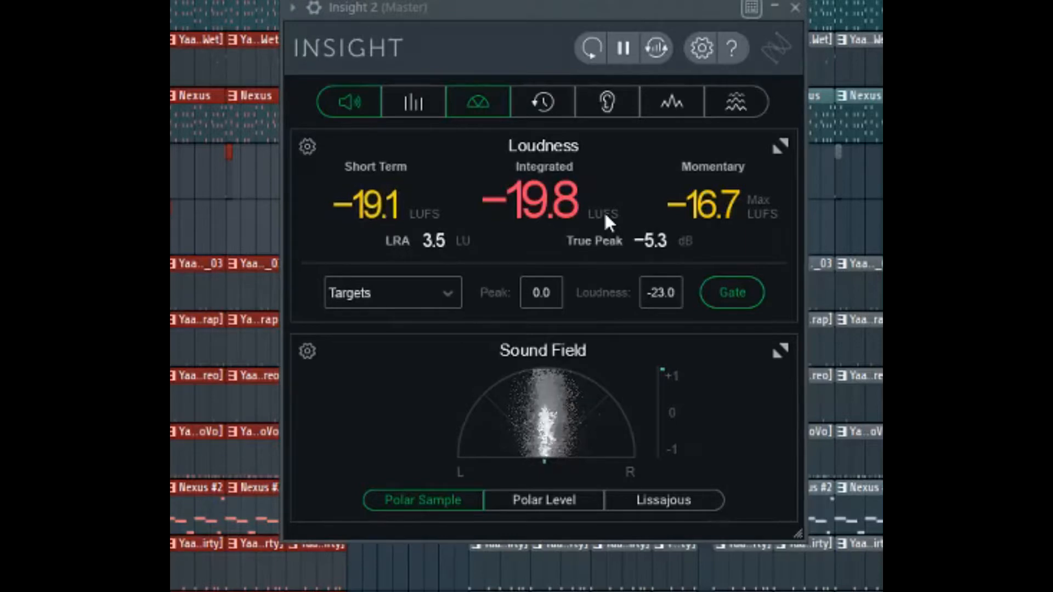
pyautogui.click(422, 101)
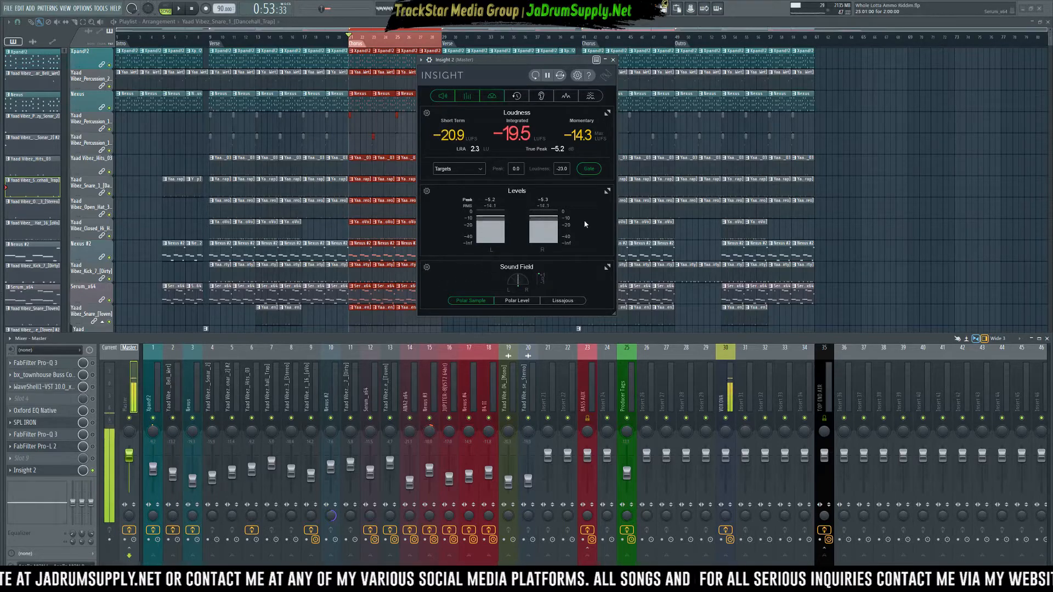
# - Hide Insight 2's Levels and Loudness modules and play the chorus to examine only the Sound Field
pyautogui.click(467, 96)
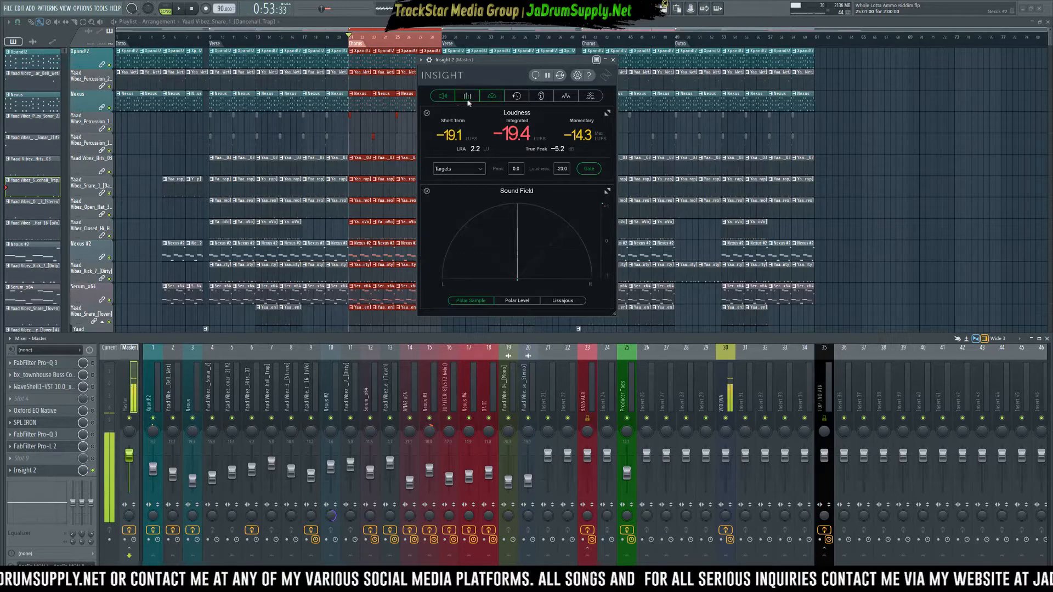
pyautogui.click(442, 98)
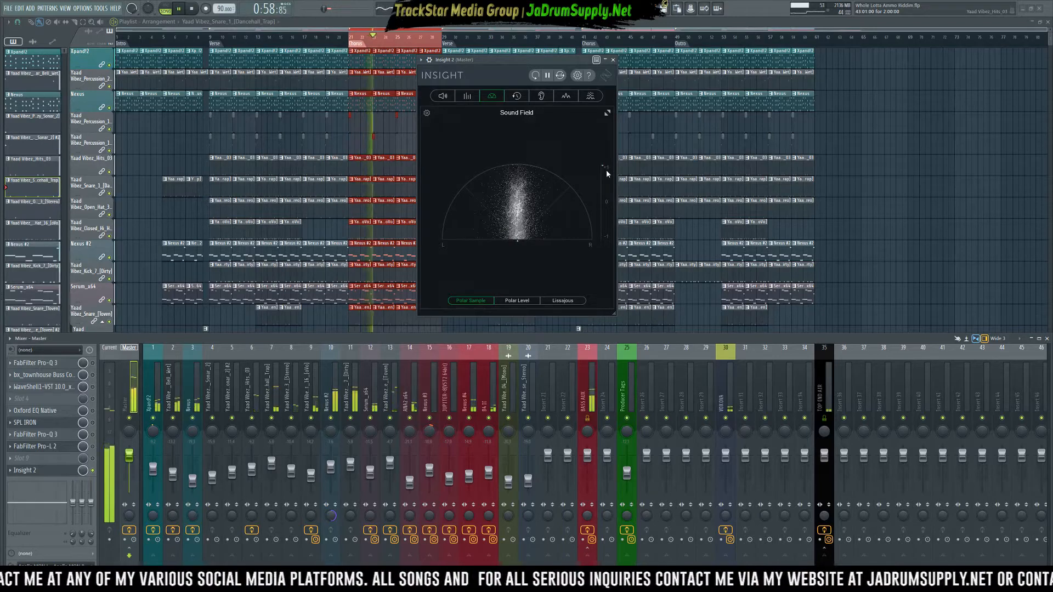
pyautogui.press('space')
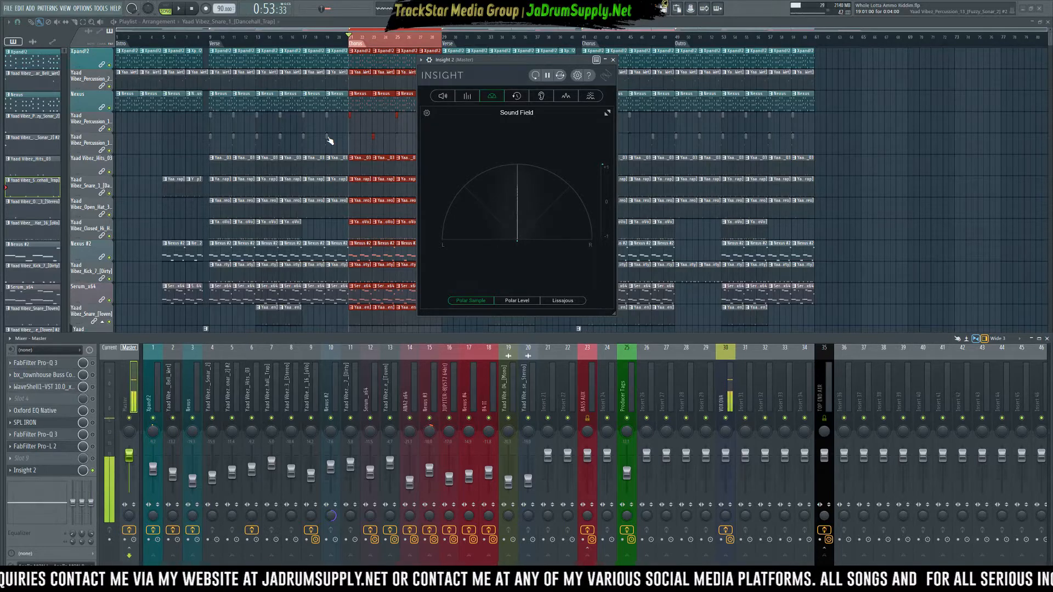
# - Solo the Nexus #3 mixer track, unmute track 30 alongside it and play the chorus to examine the stereo image
pyautogui.rightClick(429, 418)
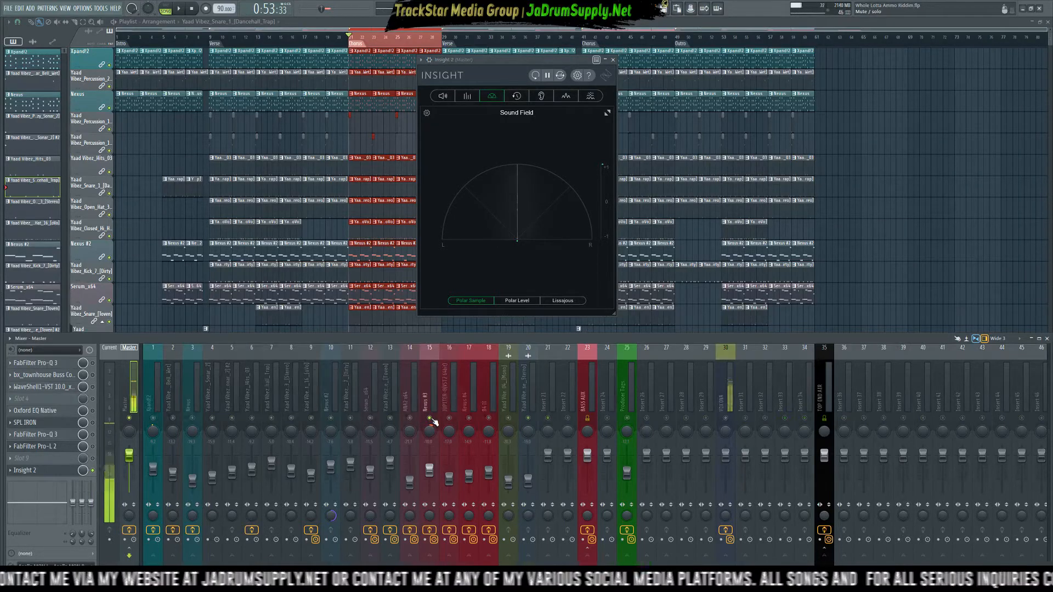
pyautogui.press('space')
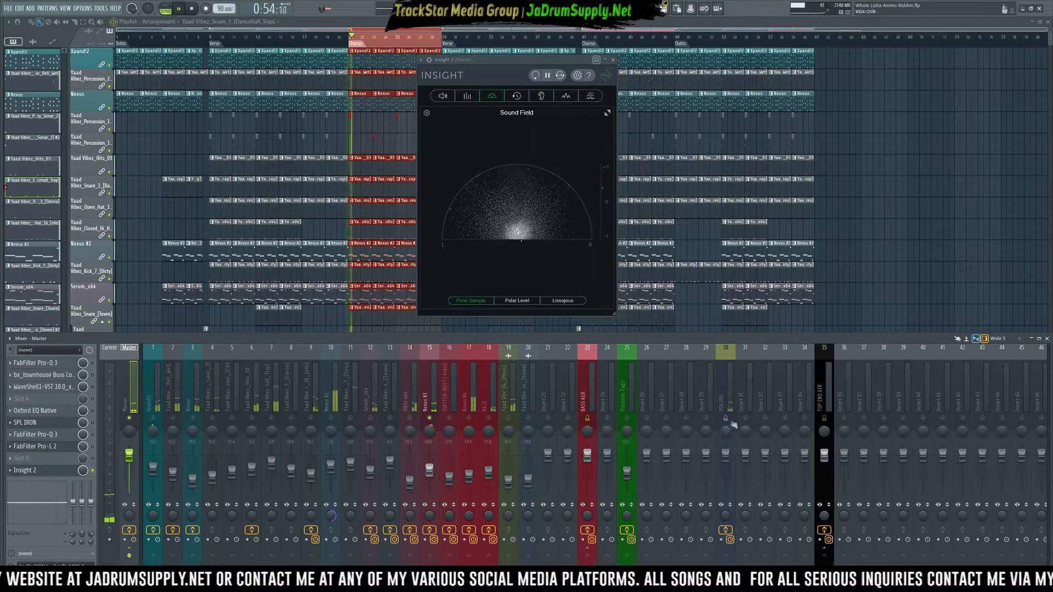
pyautogui.click(725, 418)
pyautogui.press('space')
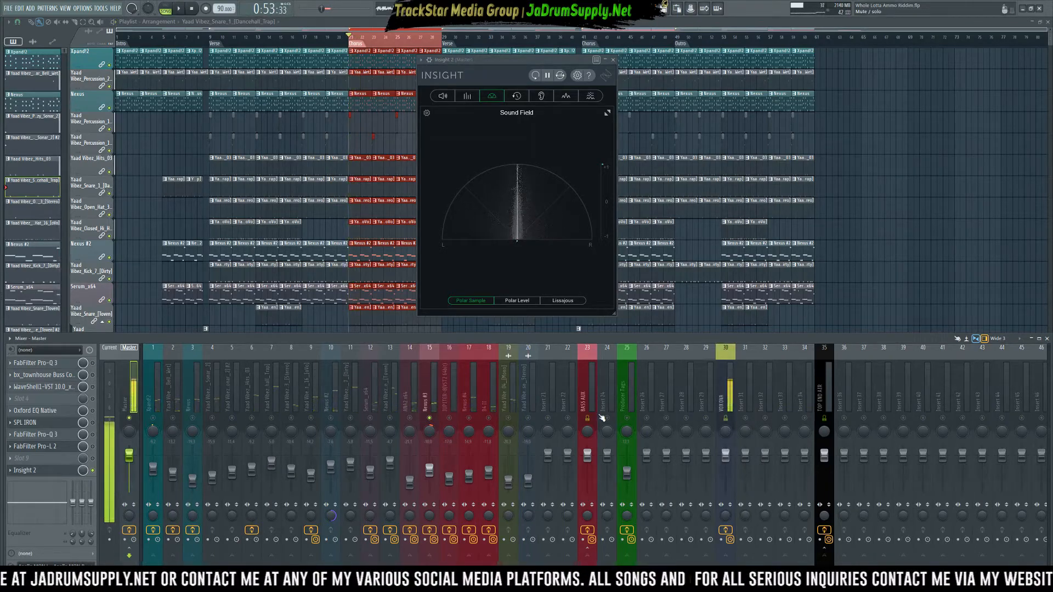
pyautogui.press('space')
pyautogui.press('space')
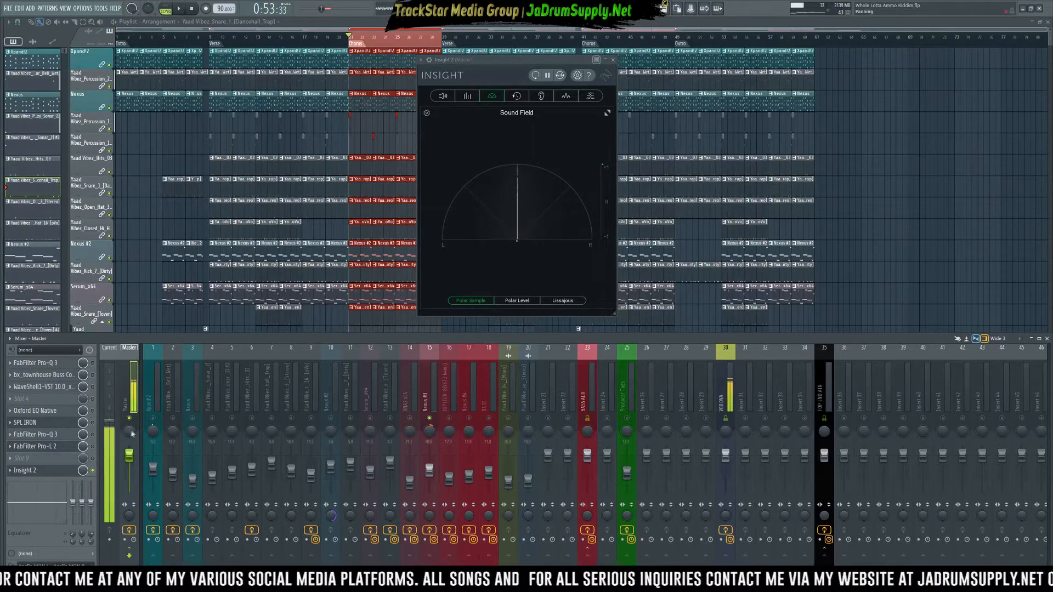
# - Audition mixer track 1 in solo against the Sound Field and restore all tracks to audible
pyautogui.press('space')
pyautogui.press('space')
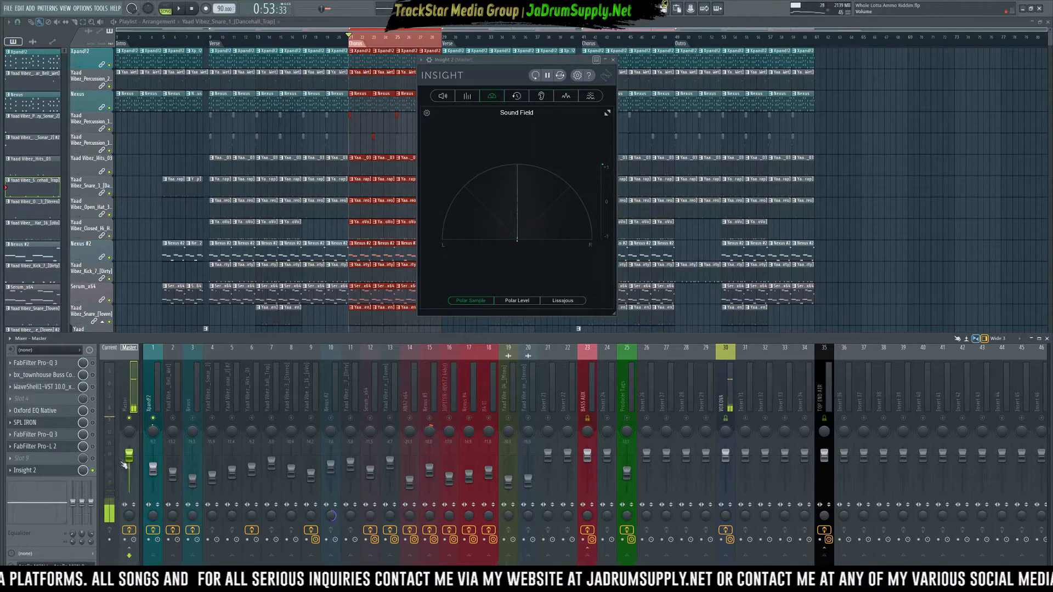
pyautogui.rightClick(154, 418)
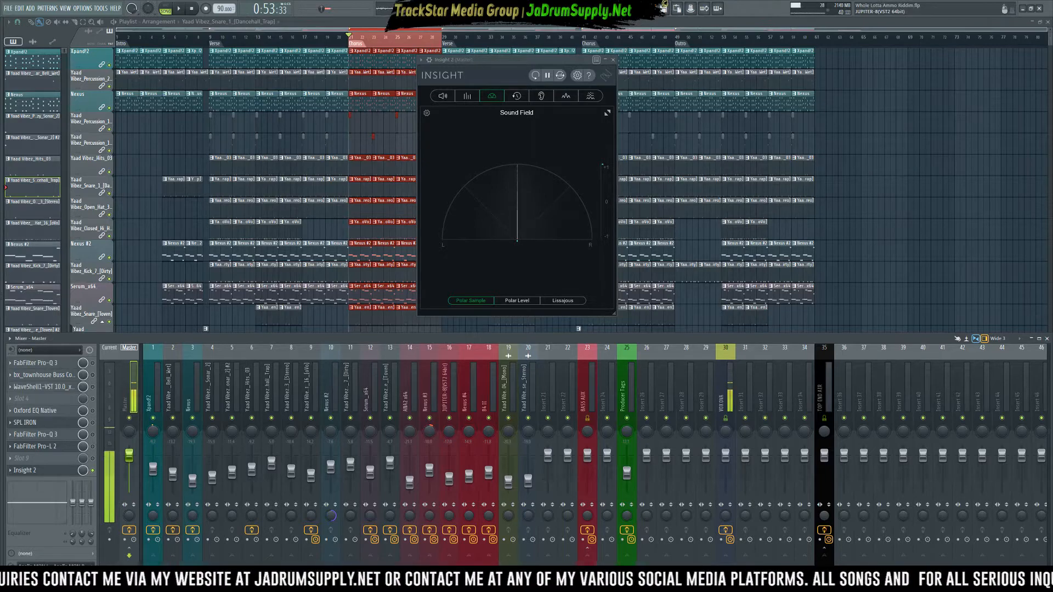
# - Switch to Photoshop's blank Untitled-1 document and discard the accidental text layer
pyautogui.moveTo(454, 582)
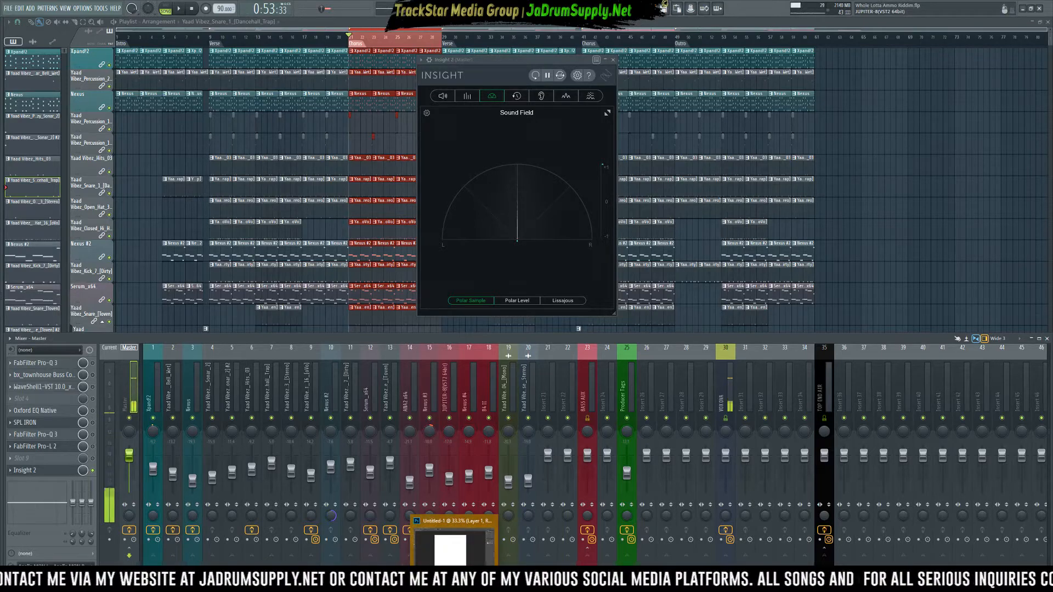
pyautogui.click(454, 582)
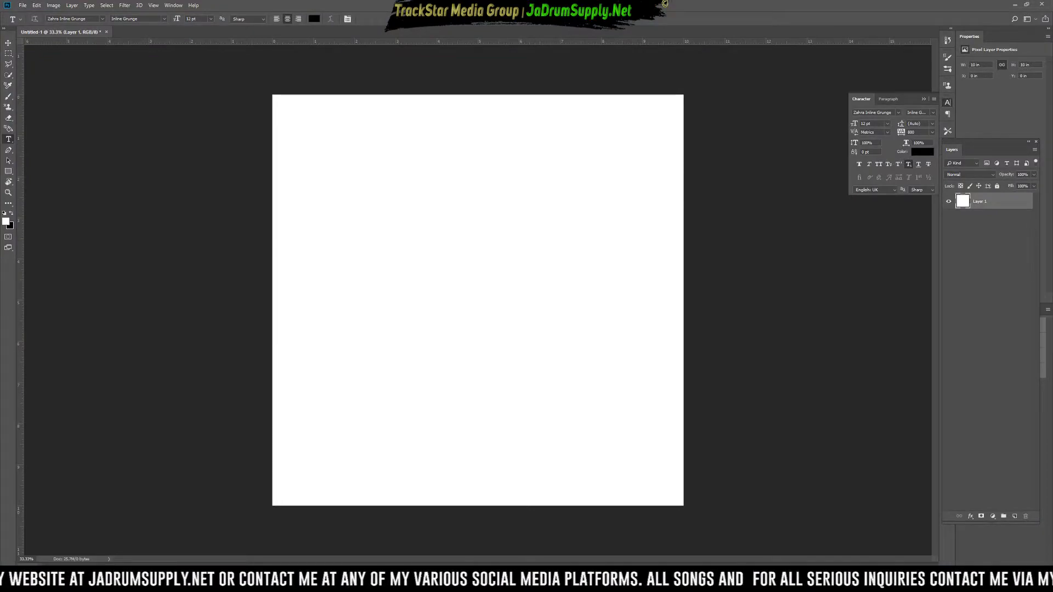
pyautogui.click(293, 219)
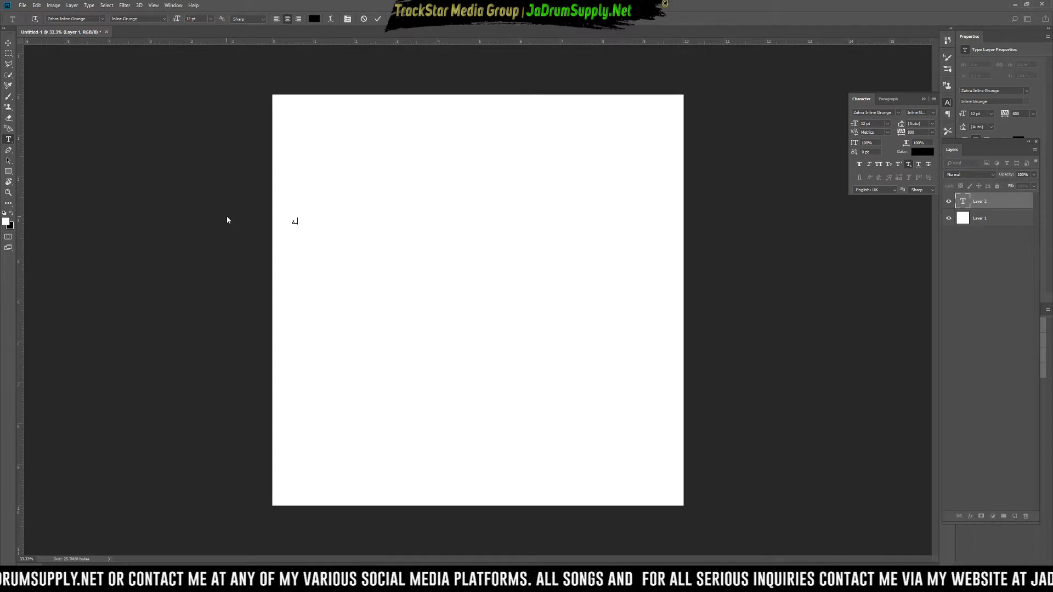
pyautogui.press('Escape')
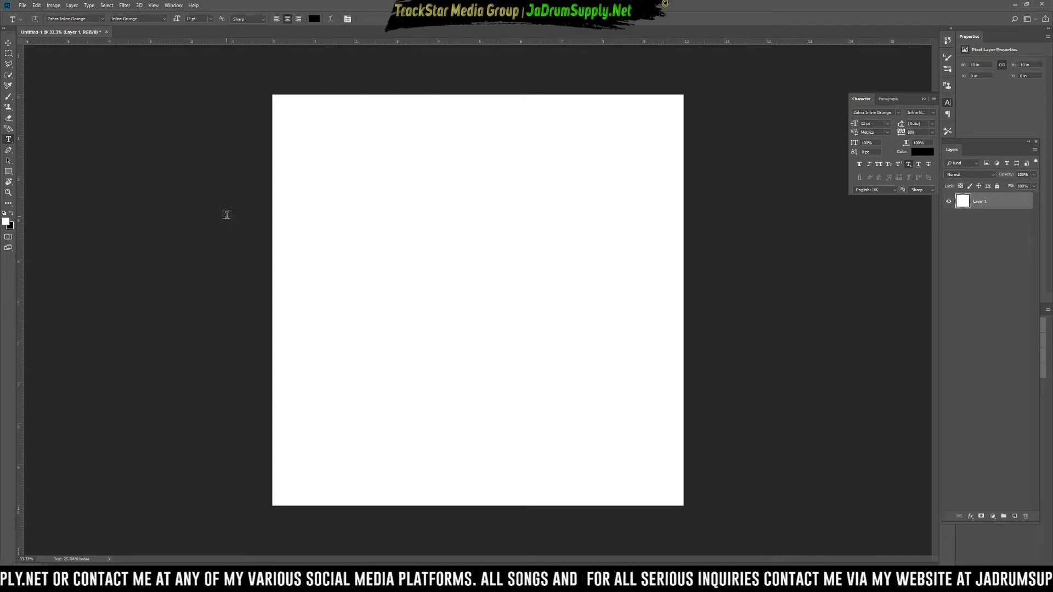
# - Set up the Brush tool with a much smaller tip and black as the foreground colour
pyautogui.press('b')
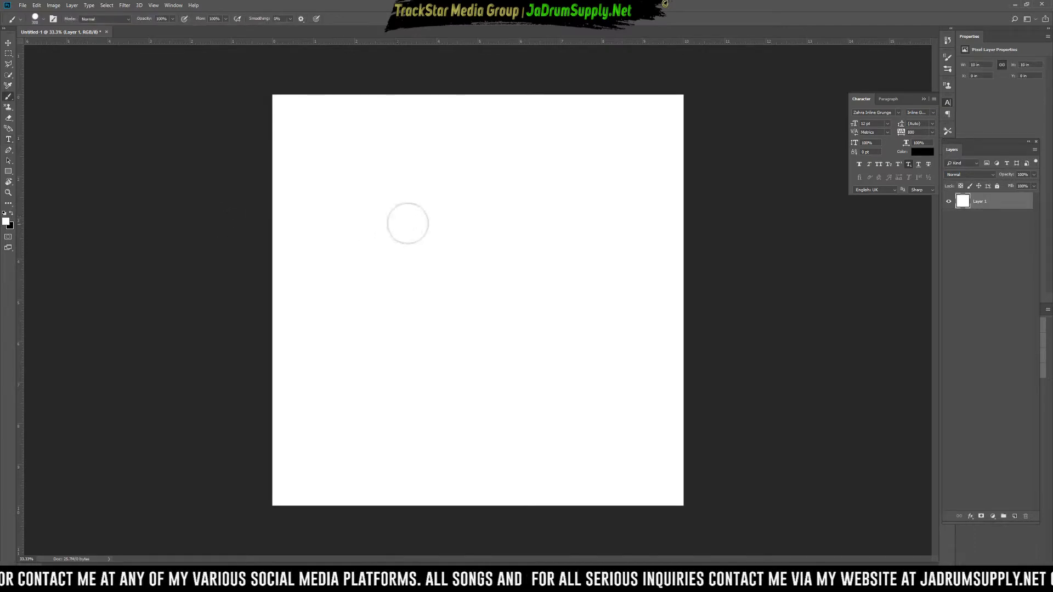
pyautogui.press('[')
pyautogui.press('[')
pyautogui.press('[')
pyautogui.press('[')
pyautogui.press('[')
pyautogui.press('[')
pyautogui.press('[')
pyautogui.press('[')
pyautogui.press('[')
pyautogui.press('[')
pyautogui.press('[')
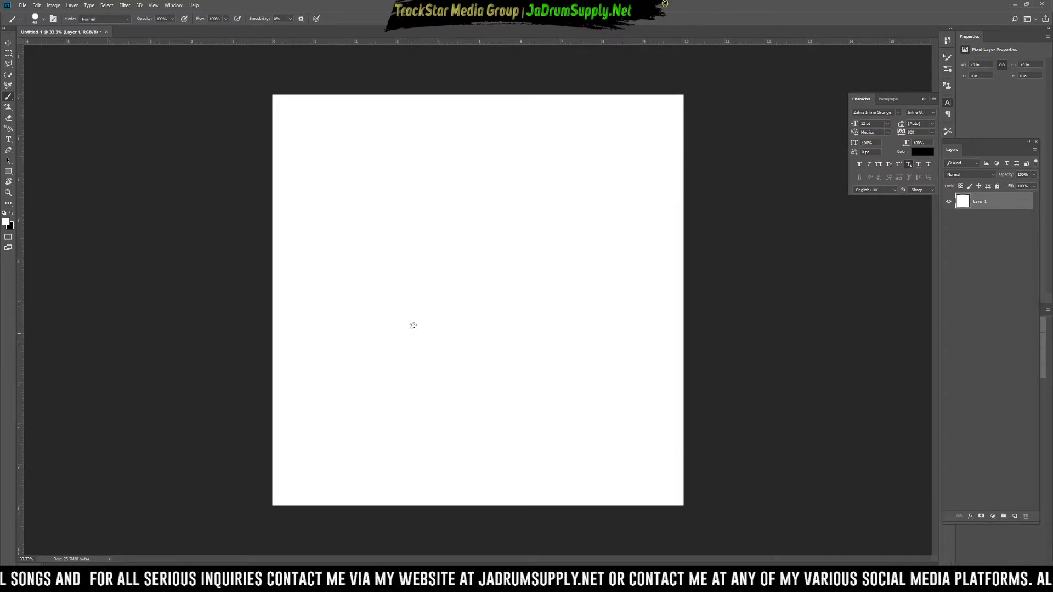
pyautogui.press('x')
# - Paint a large filled round blob near the canvas centre with a small boxy shape and two slanted strokes below it
pyautogui.moveTo(431, 336)
pyautogui.mouseDown()
pyautogui.moveTo(417, 329)
pyautogui.moveTo(436, 329)
pyautogui.moveTo(406, 333)
pyautogui.moveTo(416, 315)
pyautogui.moveTo(433, 335)
pyautogui.mouseUp()
pyautogui.moveTo(423, 385)
pyautogui.mouseDown()
pyautogui.moveTo(449, 386)
pyautogui.moveTo(407, 426)
pyautogui.mouseUp()
pyautogui.moveTo(458, 397); pyautogui.dragTo(437, 420)
pyautogui.moveTo(438, 312); pyautogui.dragTo(433, 334)
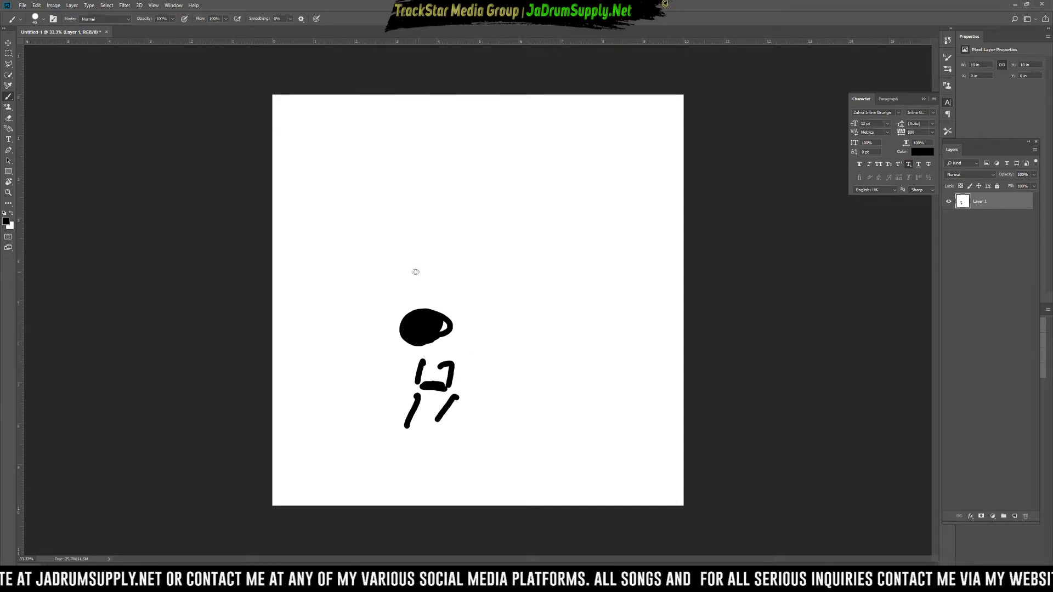
# - Paint a smaller filled dot up and left of the large blob, plus three short dashes in a row above them
pyautogui.moveTo(369, 268)
pyautogui.mouseDown()
pyautogui.moveTo(387, 275)
pyautogui.moveTo(374, 273)
pyautogui.mouseUp()
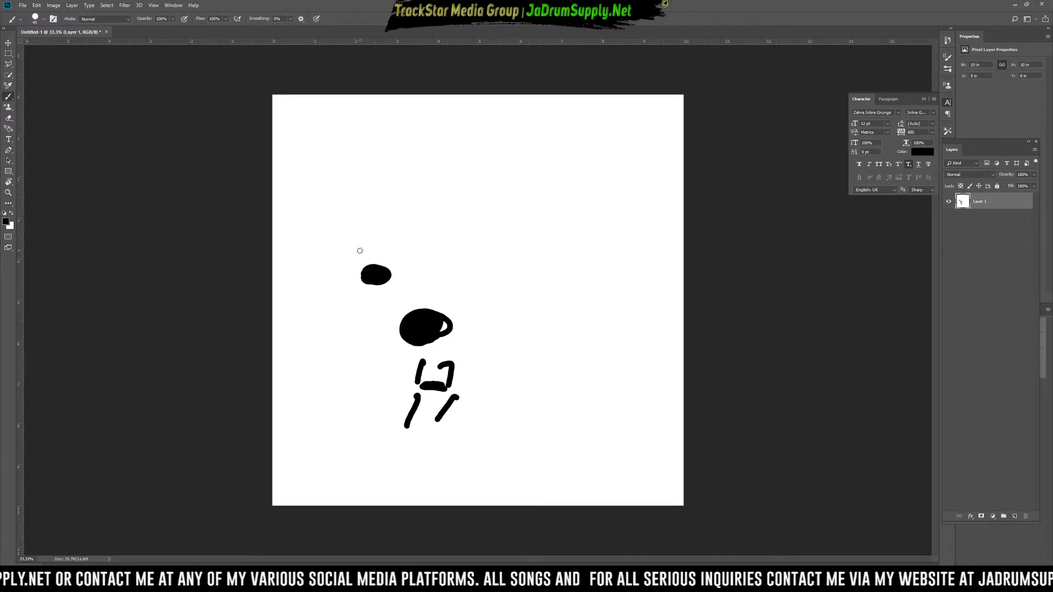
pyautogui.moveTo(373, 245); pyautogui.dragTo(335, 253)
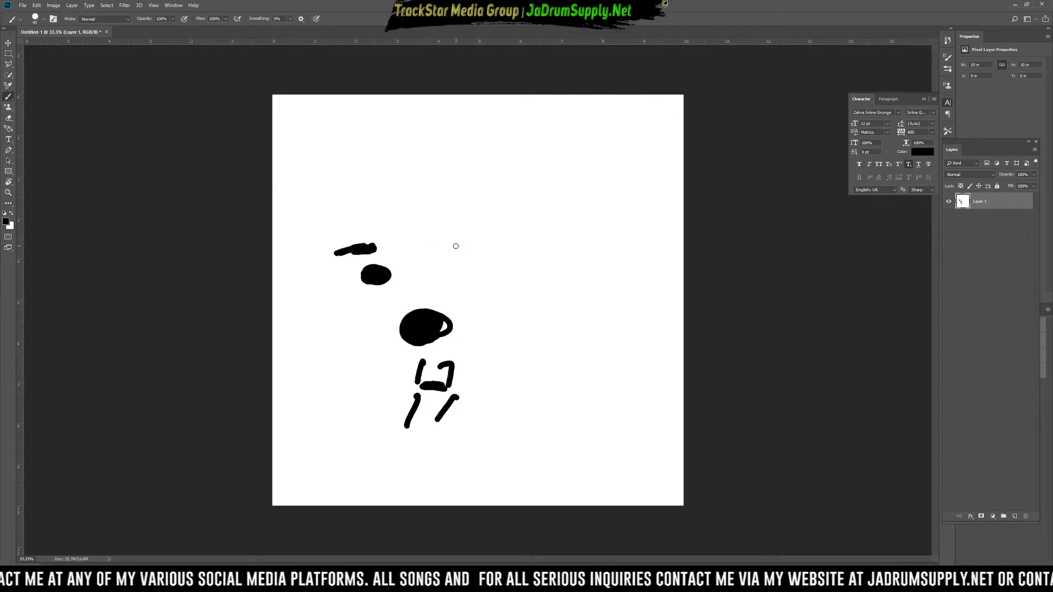
pyautogui.moveTo(454, 246)
pyautogui.mouseDown()
pyautogui.moveTo(488, 258)
pyautogui.moveTo(455, 245)
pyautogui.mouseUp()
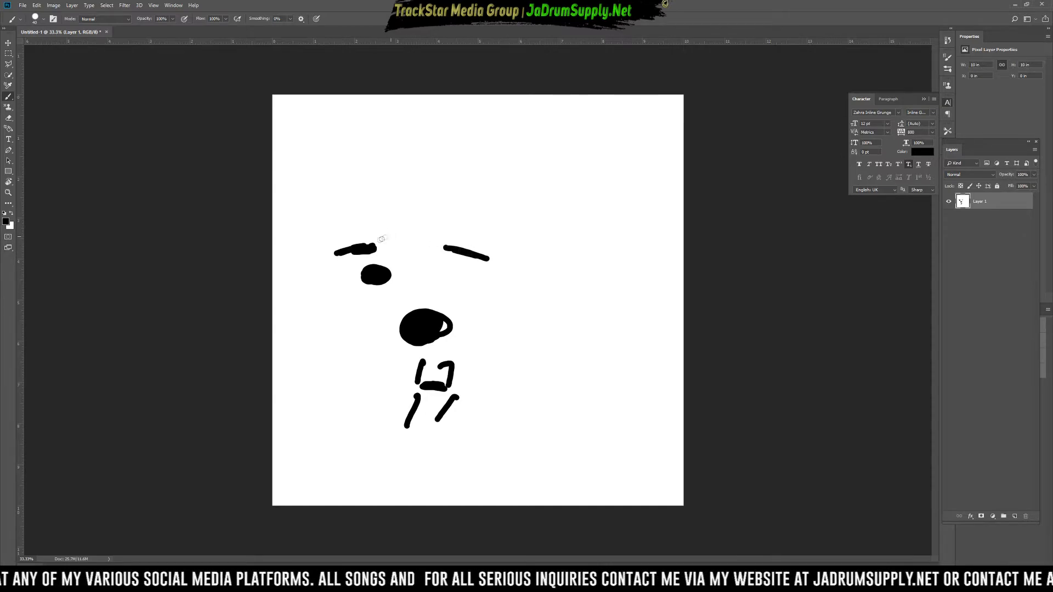
pyautogui.moveTo(390, 260); pyautogui.dragTo(414, 252)
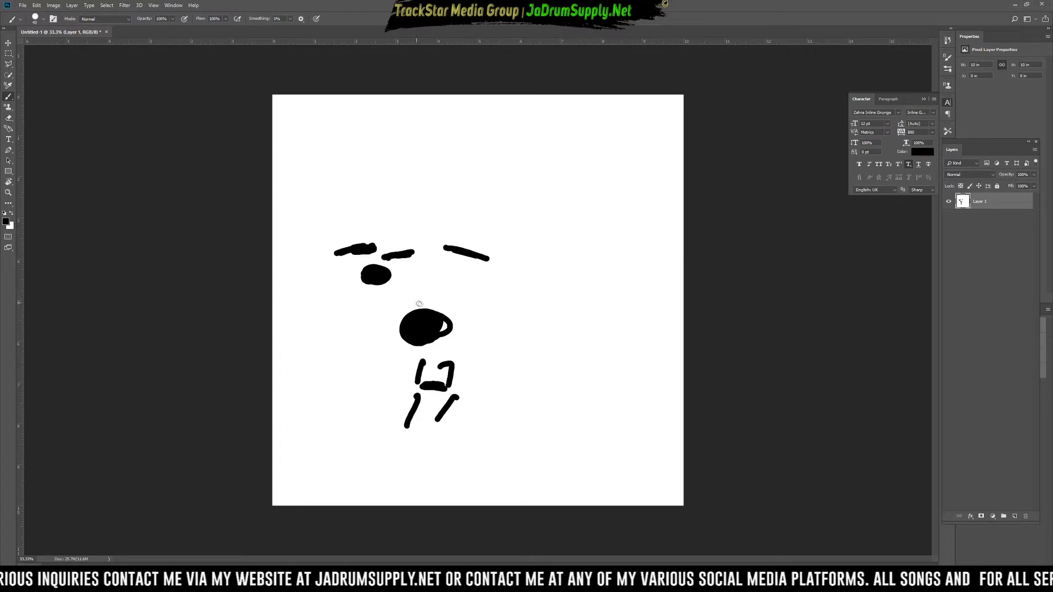
# - Connect the small dot to the large blob with a curved stroke and letter the outer dashes L and R
pyautogui.moveTo(424, 313); pyautogui.dragTo(422, 297)
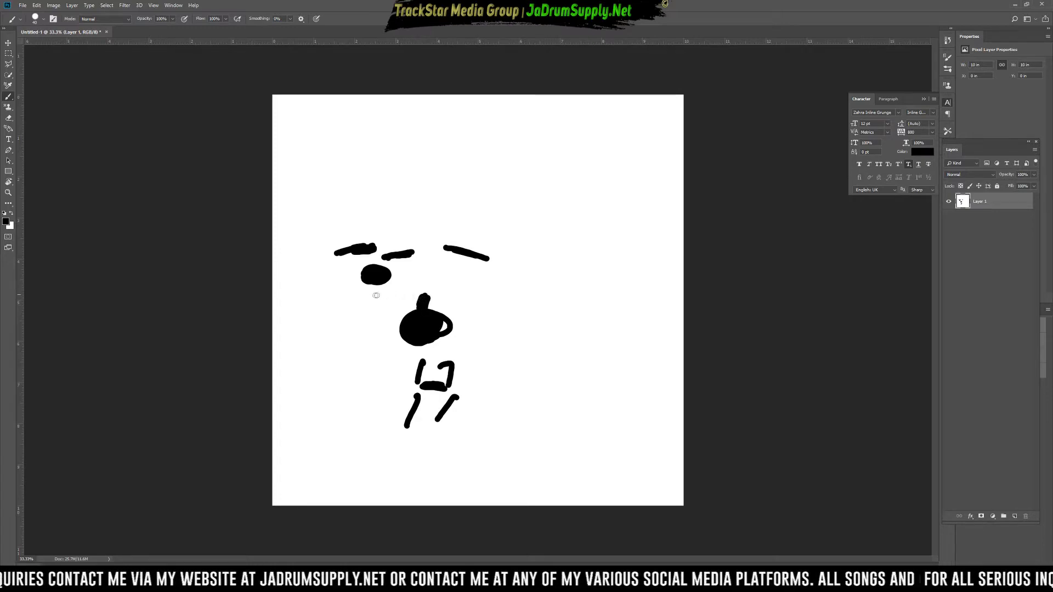
pyautogui.moveTo(389, 277); pyautogui.dragTo(426, 300)
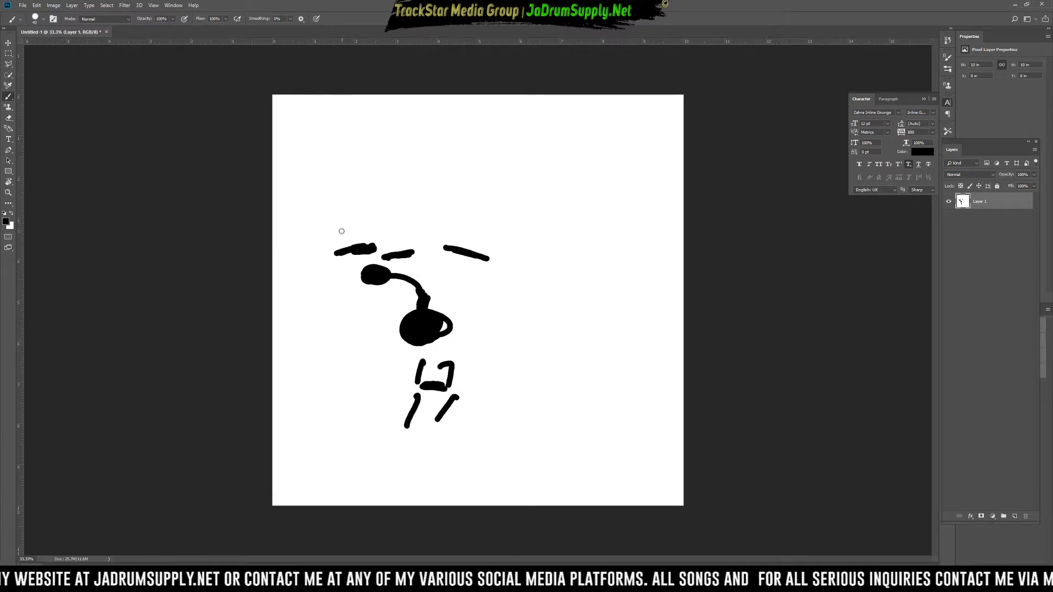
pyautogui.moveTo(343, 217); pyautogui.dragTo(354, 233)
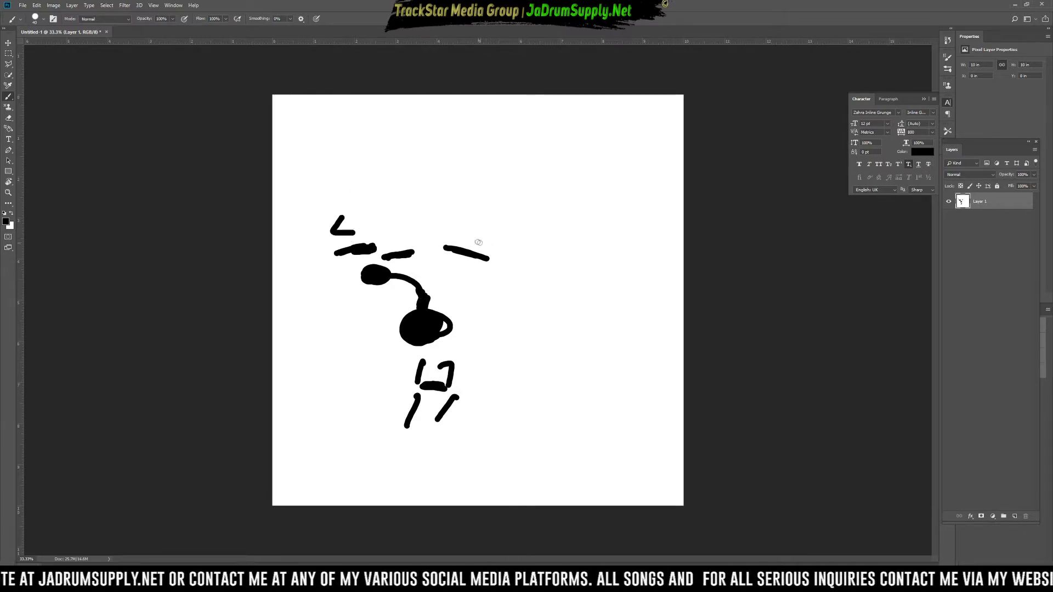
pyautogui.moveTo(482, 228); pyautogui.dragTo(505, 243)
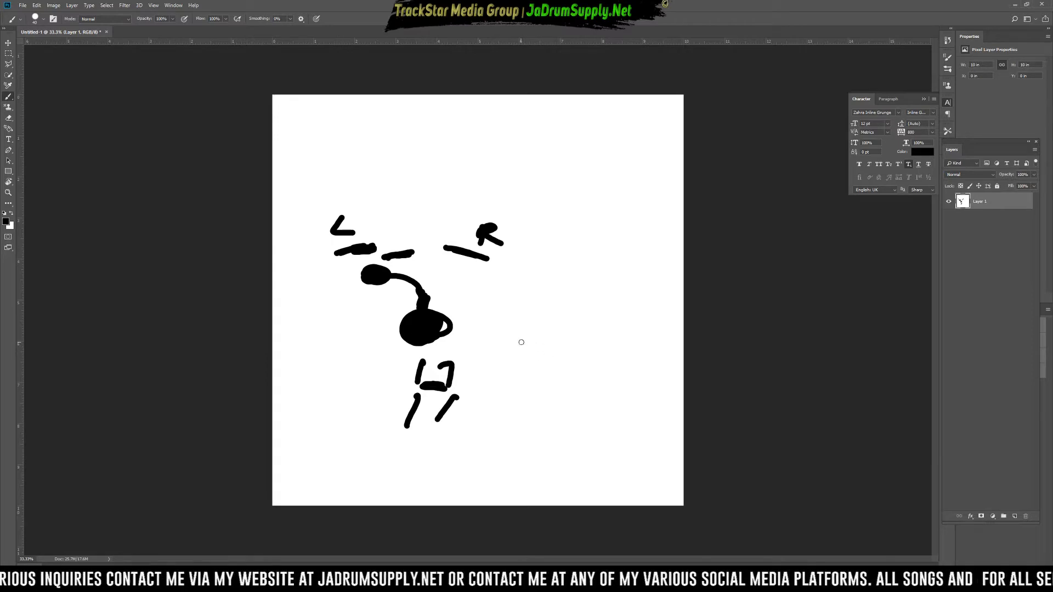
# - Paint a vertical column of five small black dots in the blank area to the right of the figure
pyautogui.click(539, 330)
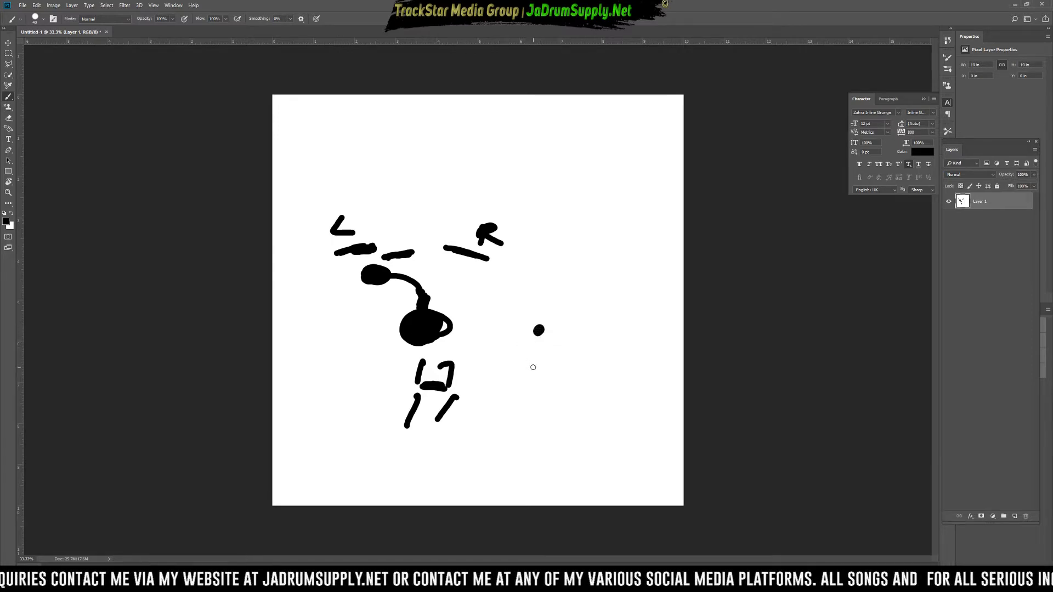
pyautogui.moveTo(549, 351); pyautogui.dragTo(536, 350)
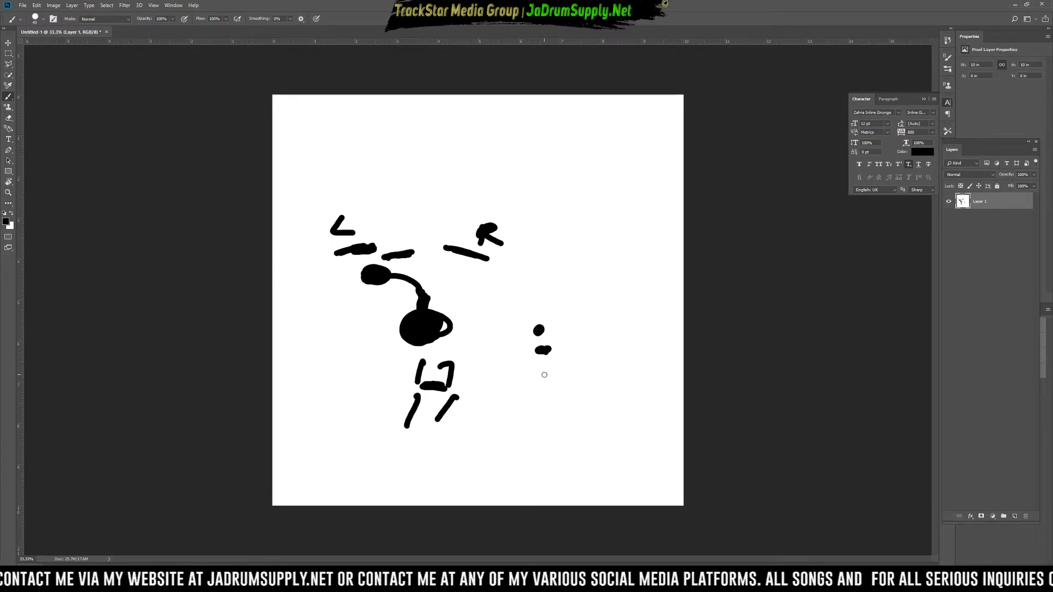
pyautogui.click(541, 371)
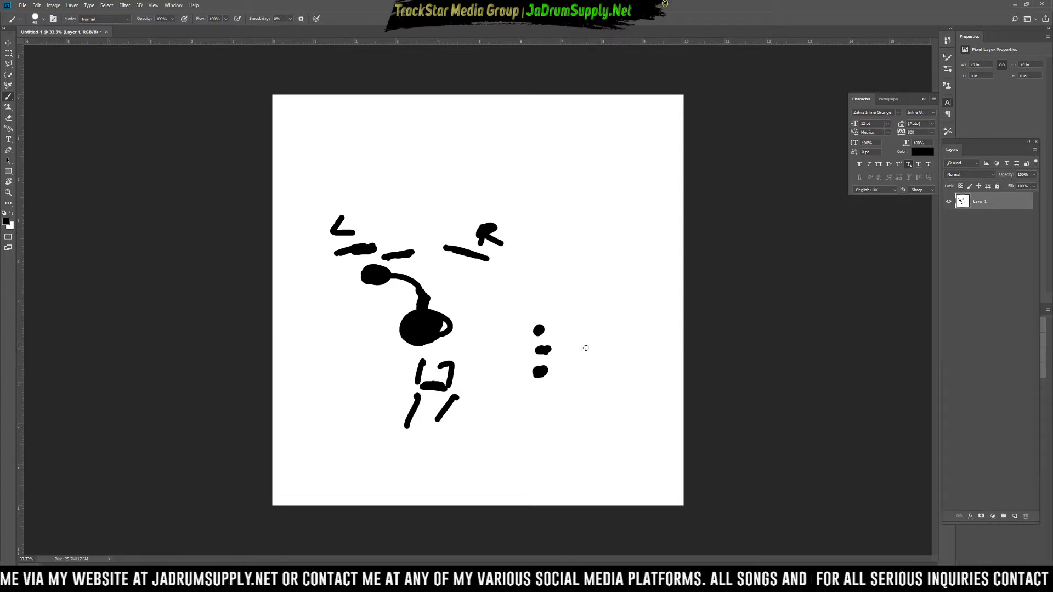
pyautogui.moveTo(537, 393); pyautogui.dragTo(539, 422)
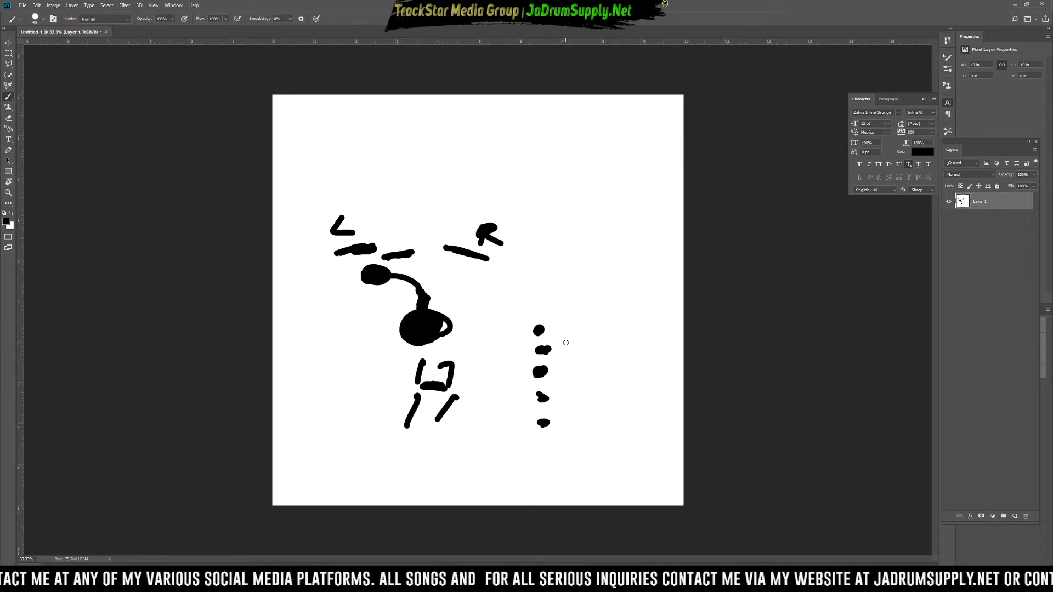
# - Paint short lines rightward from the first, third and fourth dots, plus a wavy stroke out to the canvas edge
pyautogui.moveTo(539, 329); pyautogui.dragTo(588, 330)
pyautogui.moveTo(542, 373)
pyautogui.mouseDown()
pyautogui.moveTo(581, 379)
pyautogui.moveTo(575, 405)
pyautogui.mouseUp()
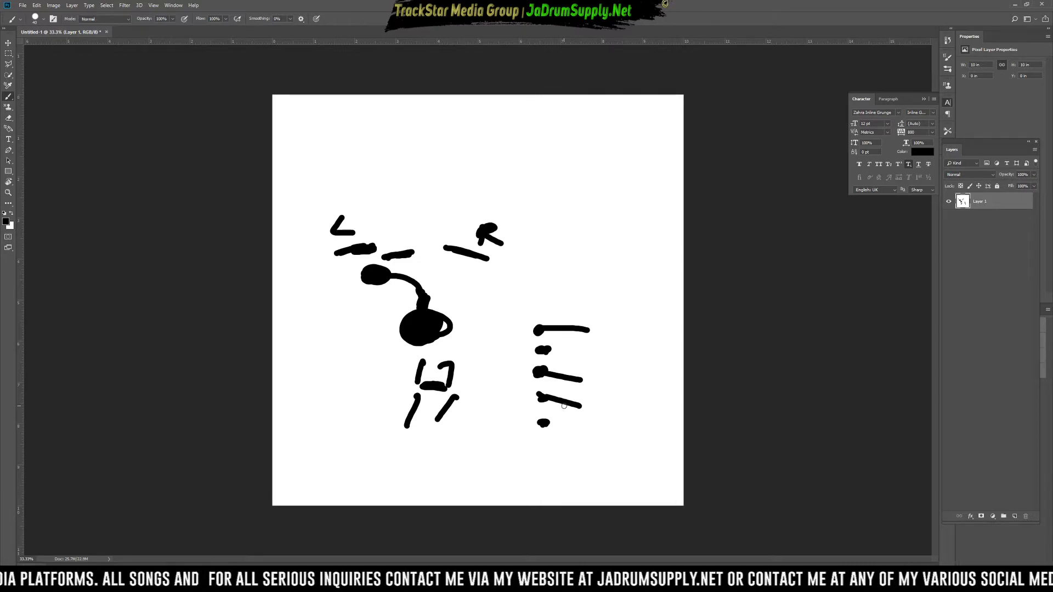
pyautogui.moveTo(595, 413); pyautogui.dragTo(676, 421)
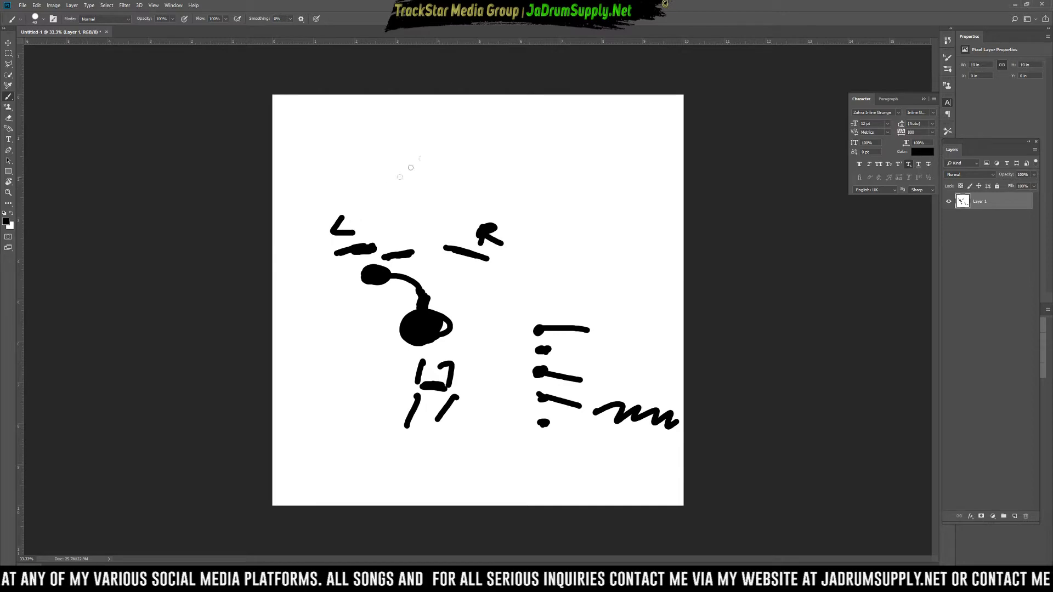
# - Paint two dots above the L and R letters, a long line above them and a short stroke outward from each
pyautogui.moveTo(352, 155); pyautogui.dragTo(338, 152)
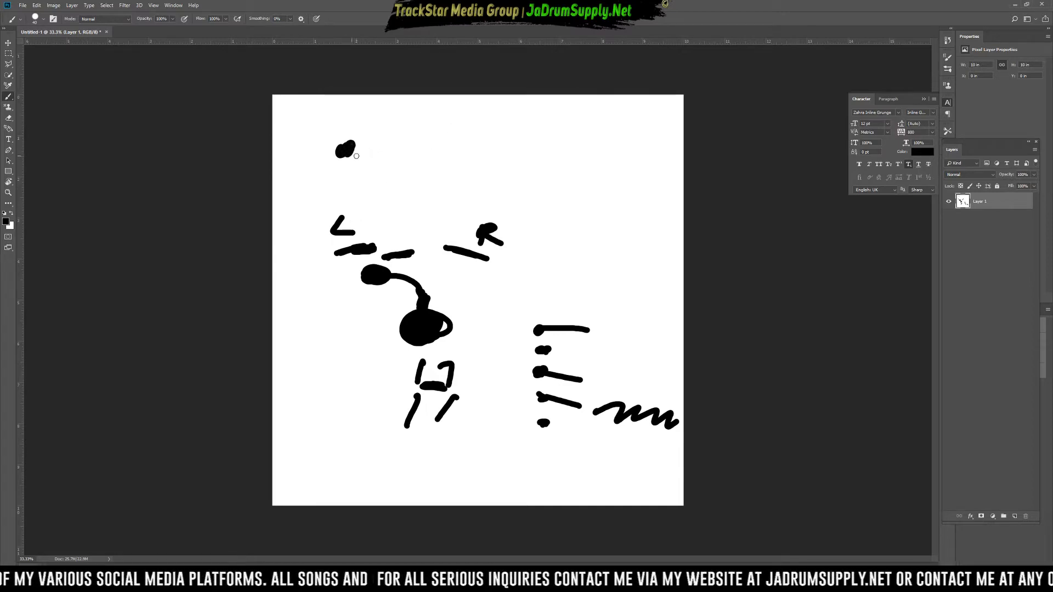
pyautogui.moveTo(475, 149)
pyautogui.mouseDown()
pyautogui.moveTo(466, 158)
pyautogui.moveTo(476, 155)
pyautogui.mouseUp()
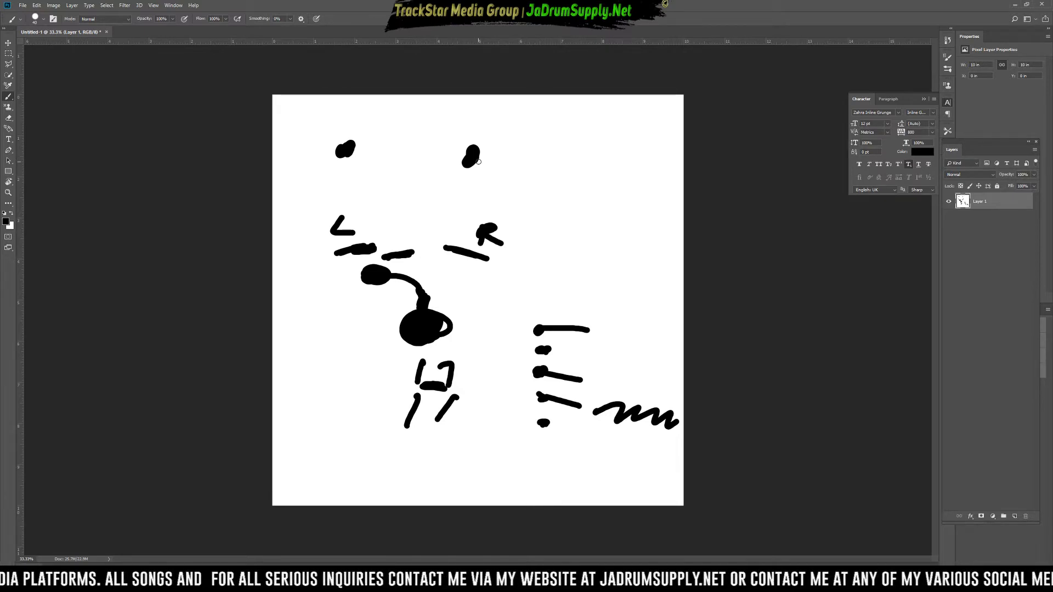
pyautogui.moveTo(359, 108); pyautogui.dragTo(467, 124)
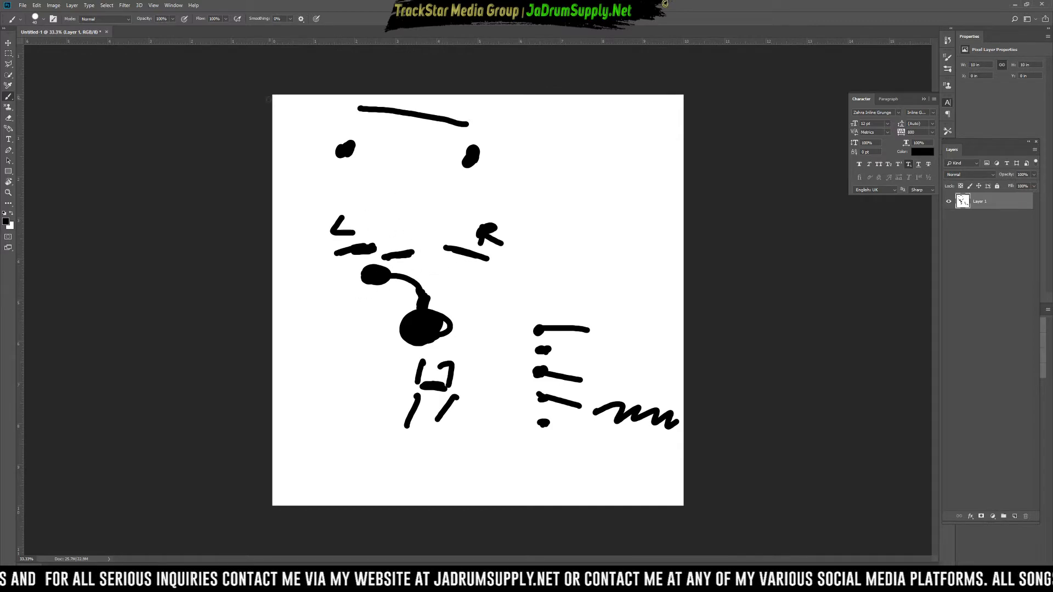
pyautogui.moveTo(331, 143); pyautogui.dragTo(301, 127)
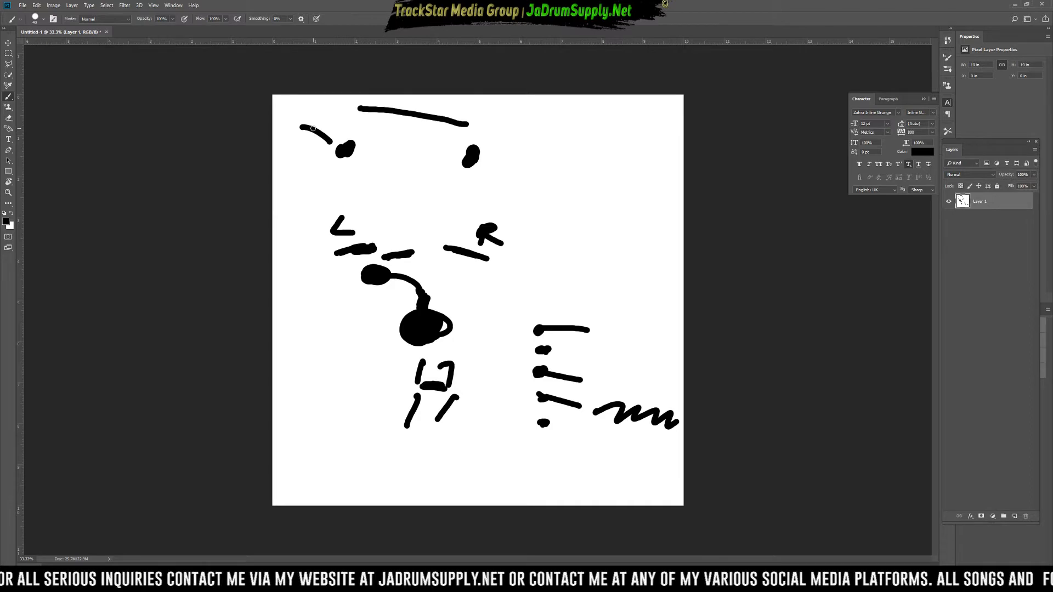
pyautogui.moveTo(473, 152); pyautogui.dragTo(525, 145)
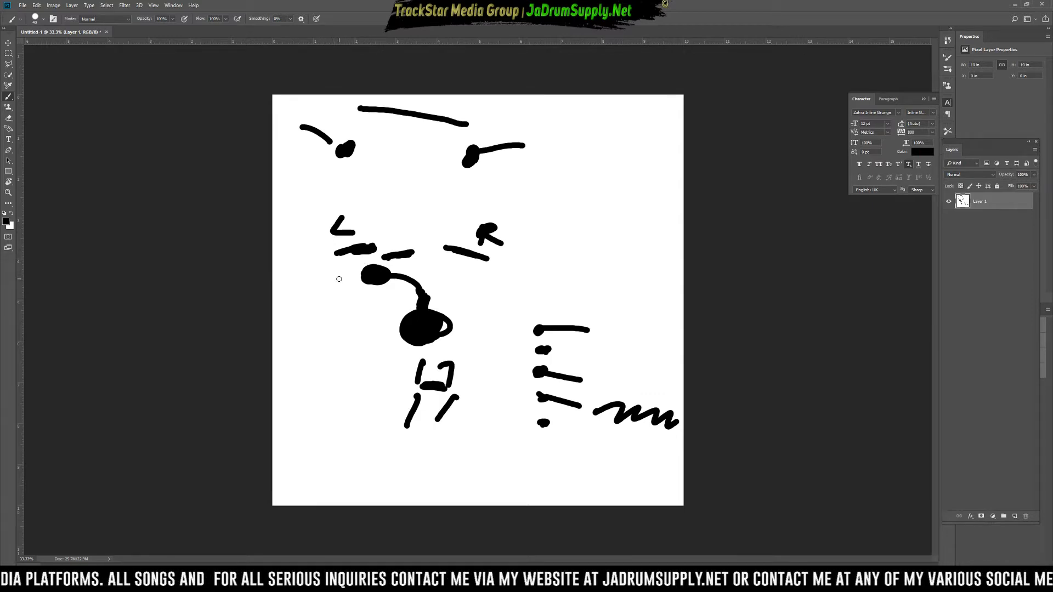
# - Cut the entire drawing from the layer, swap the foreground and background colours, and refill the canvas with white
pyautogui.hotkey('ctrl', 'a')
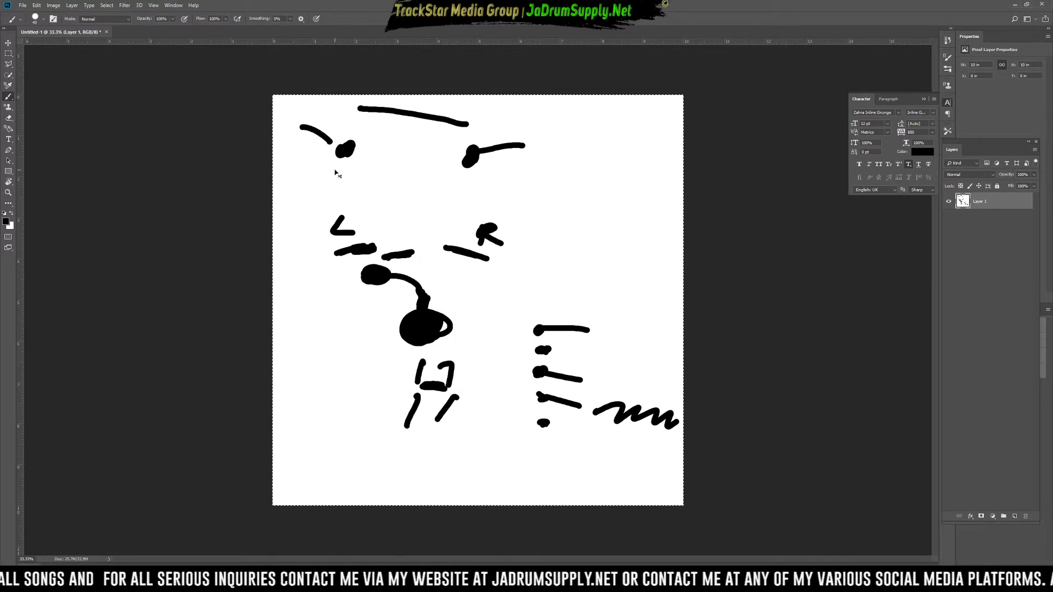
pyautogui.hotkey('ctrl', 'x')
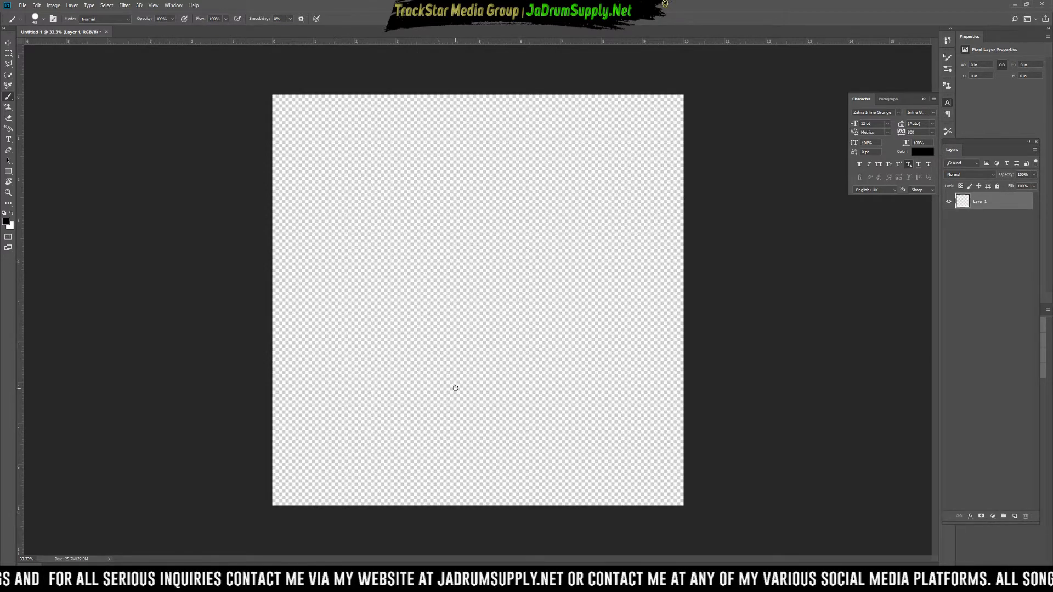
pyautogui.hotkey('alt', 'BackSpace')
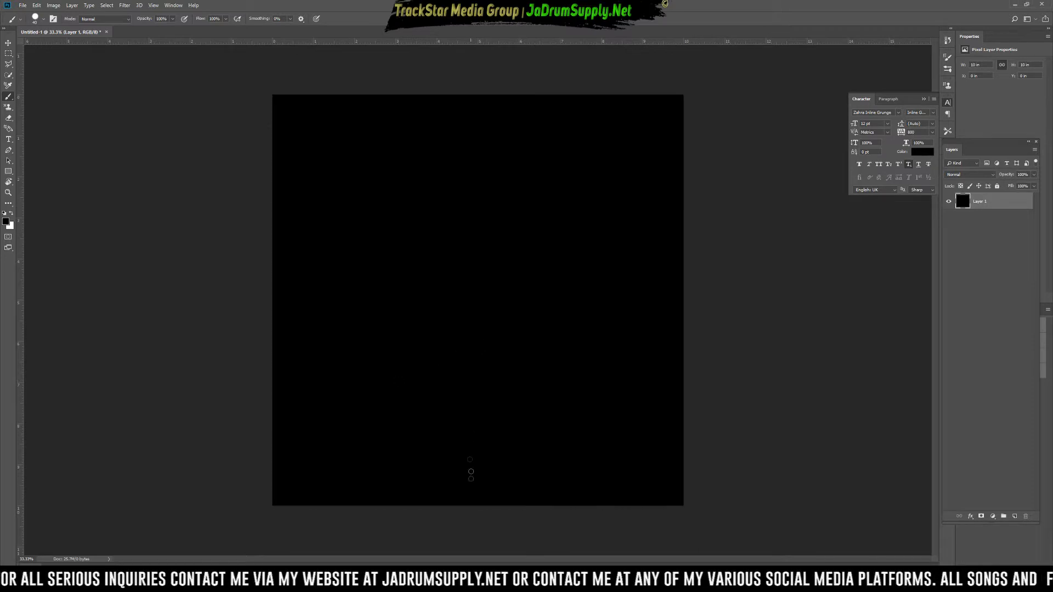
pyautogui.press('x')
pyautogui.hotkey('alt', 'BackSpace')
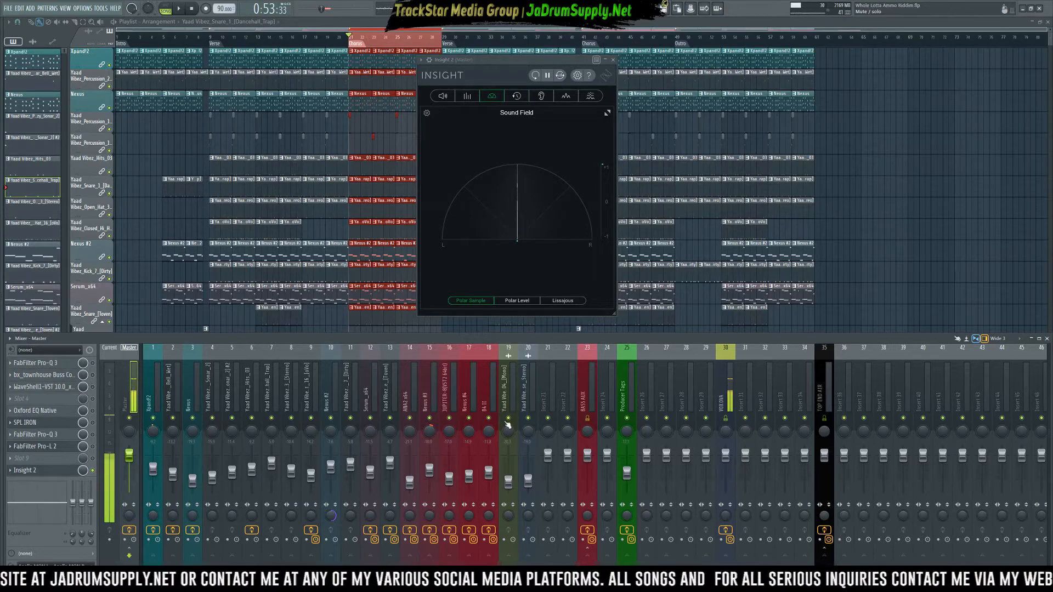
# - Switch to FL Studio and play the chorus to examine its stereo spread in Insight 2's Sound Field
pyautogui.press('space')
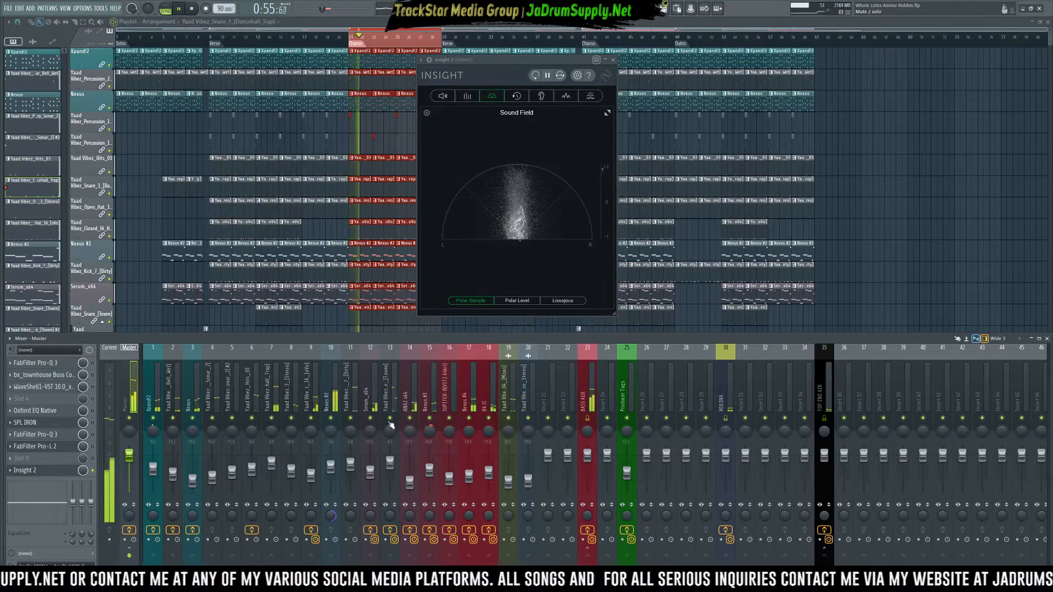
pyautogui.press('space')
# - Open PanMan and the UltraMaximizer from the closed hi-hat's mixer channel, close Insight 2, and place the two plugin windows side by side
pyautogui.click(317, 418)
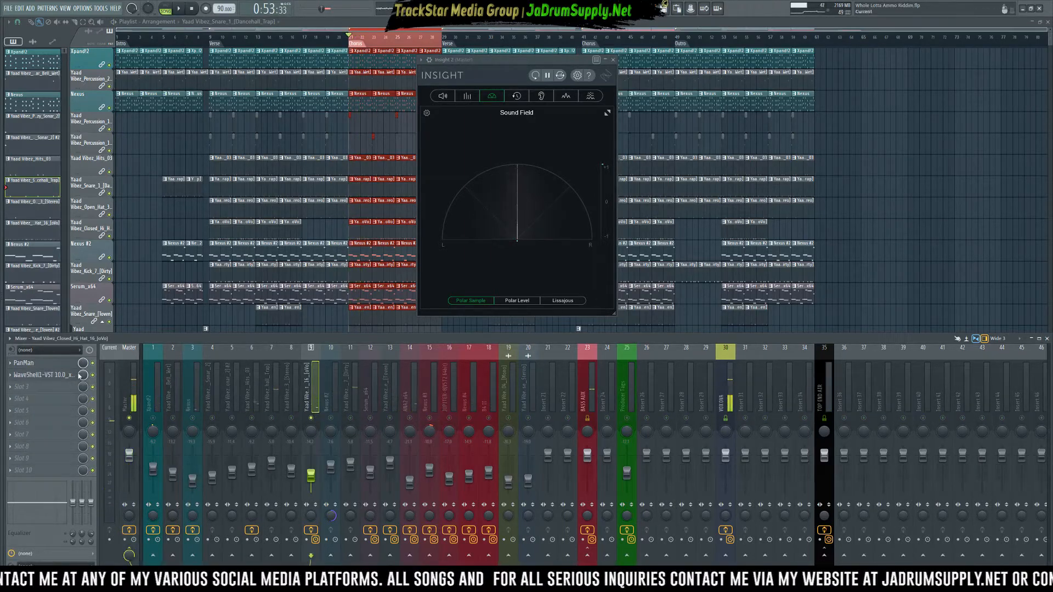
pyautogui.click(59, 364)
pyautogui.click(60, 375)
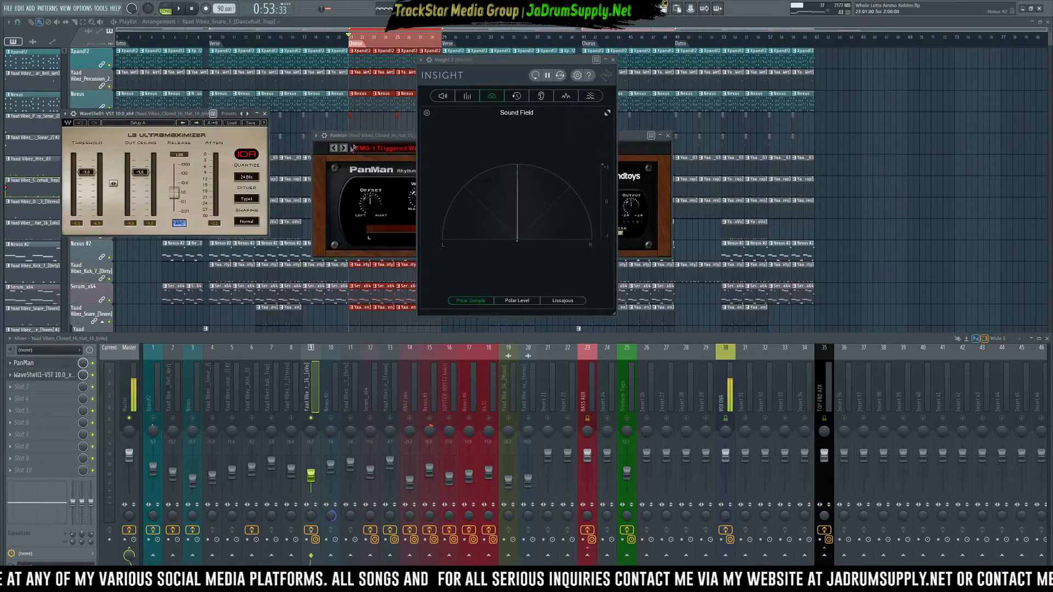
pyautogui.moveTo(405, 141); pyautogui.dragTo(353, 102)
pyautogui.click(613, 60)
pyautogui.moveTo(363, 99); pyautogui.dragTo(375, 119)
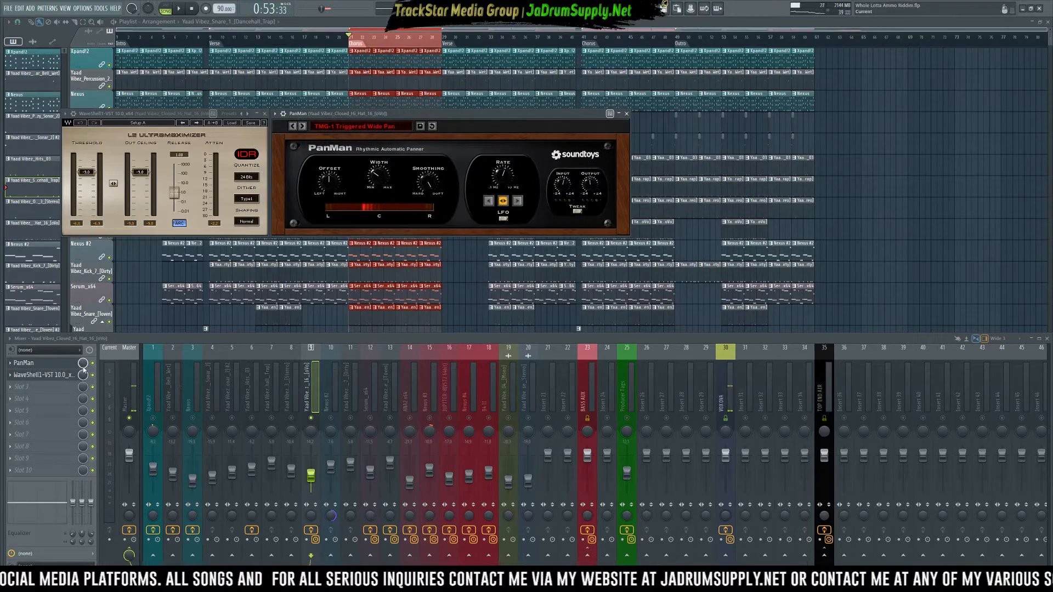
# - Play the chorus with the closed hi-hat's UltraMaximizer switched on to examine its panning and limiting
pyautogui.press('space')
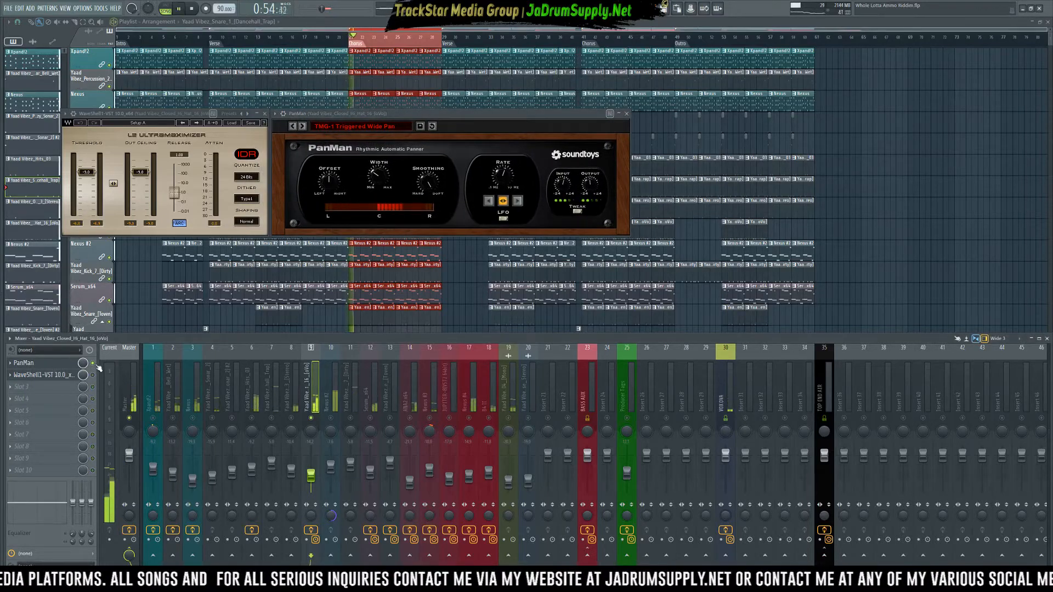
pyautogui.click(93, 375)
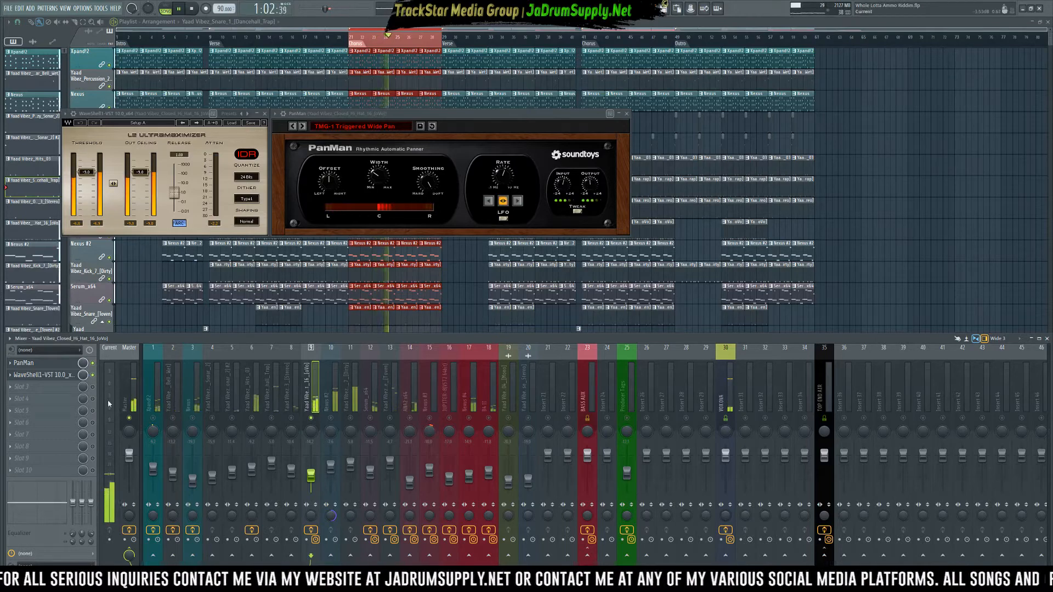
pyautogui.click(312, 530)
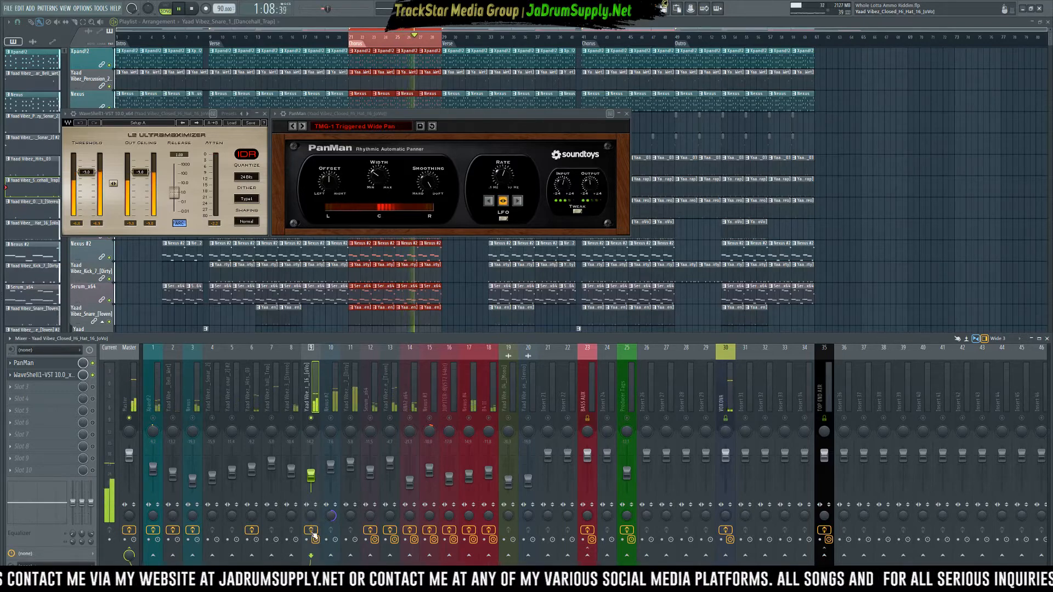
pyautogui.press('space')
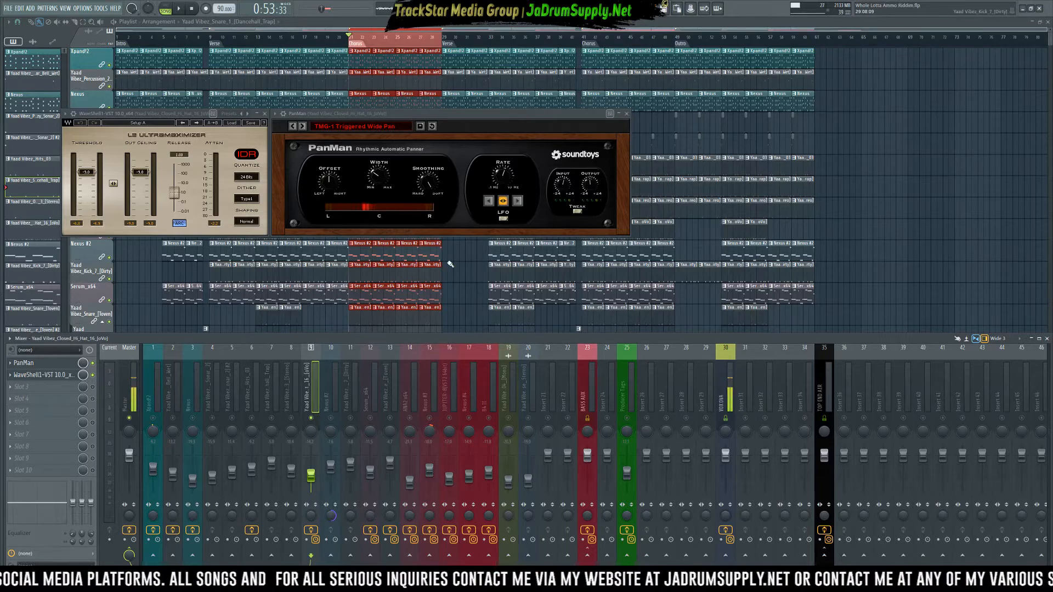
# - Close the plugin windows and mixer, and open the sampler settings of Yaad Vibez_Kick_7_[Dirty]
pyautogui.press('F12')
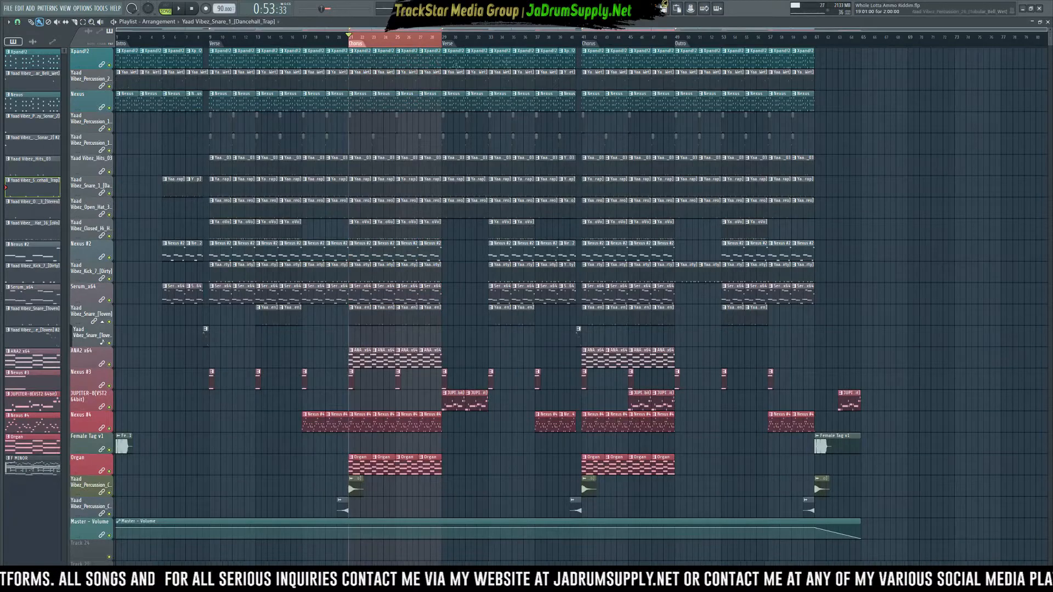
pyautogui.press('F9')
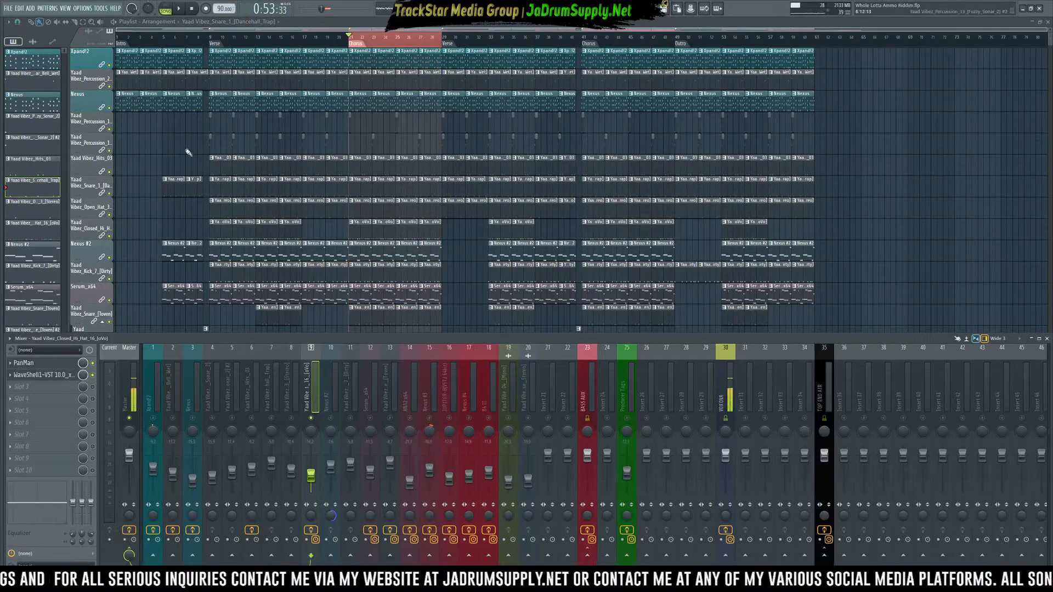
pyautogui.press('F9')
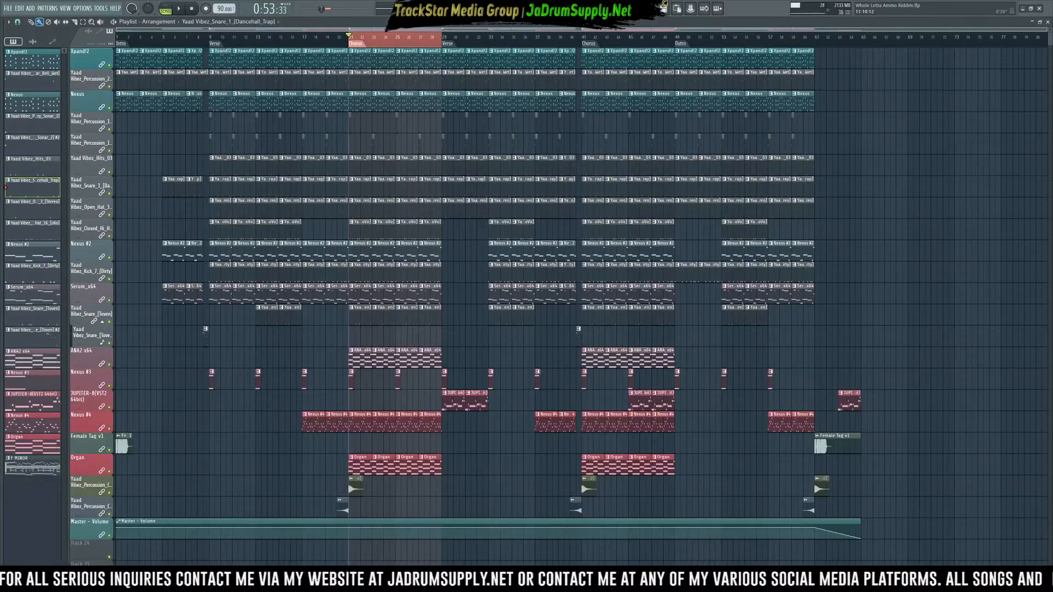
pyautogui.press('F6')
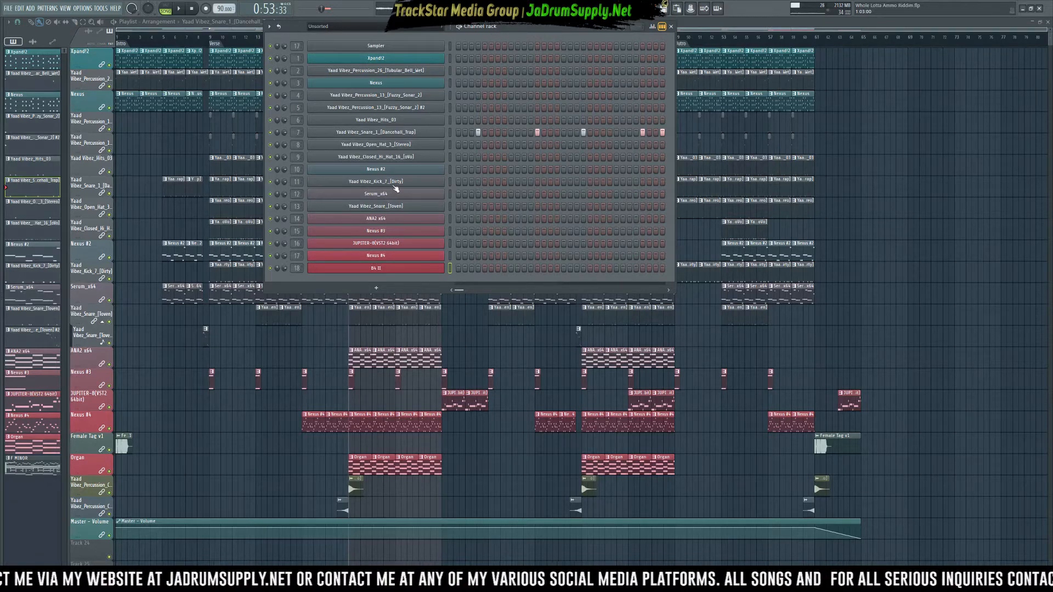
pyautogui.click(394, 184)
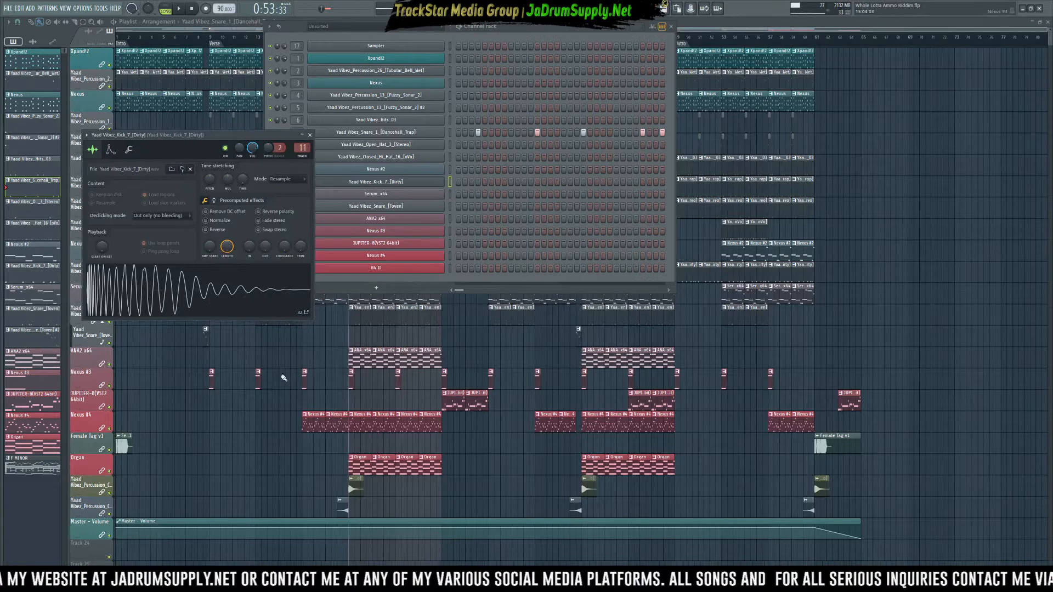
# - Try to empty the playlist by deleting every clip, and undo the deletion
pyautogui.click(320, 335)
pyautogui.hotkey('ctrl', 'a')
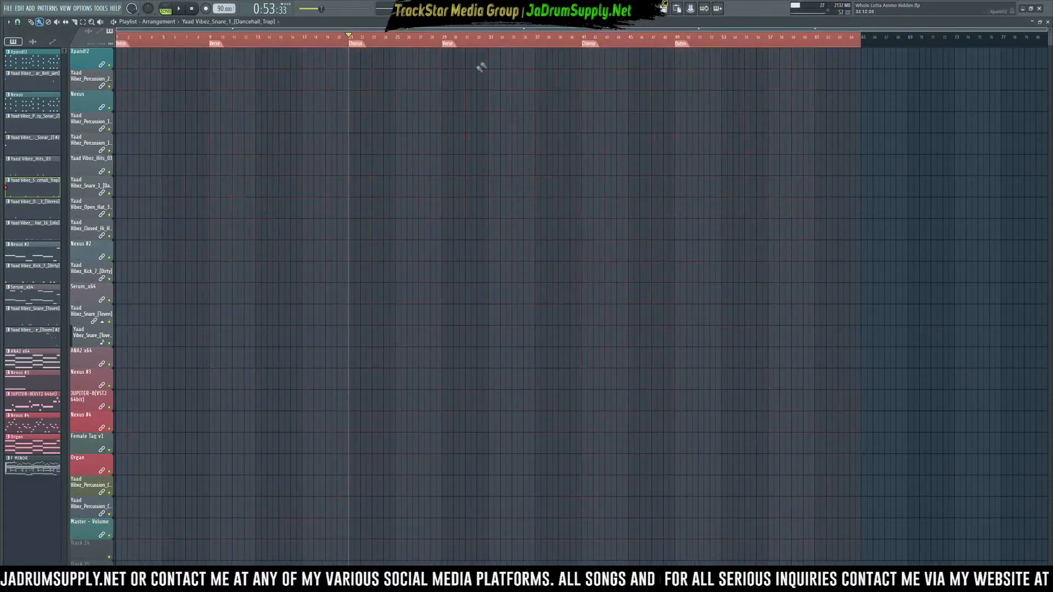
pyautogui.hotkey('ctrl', 'z')
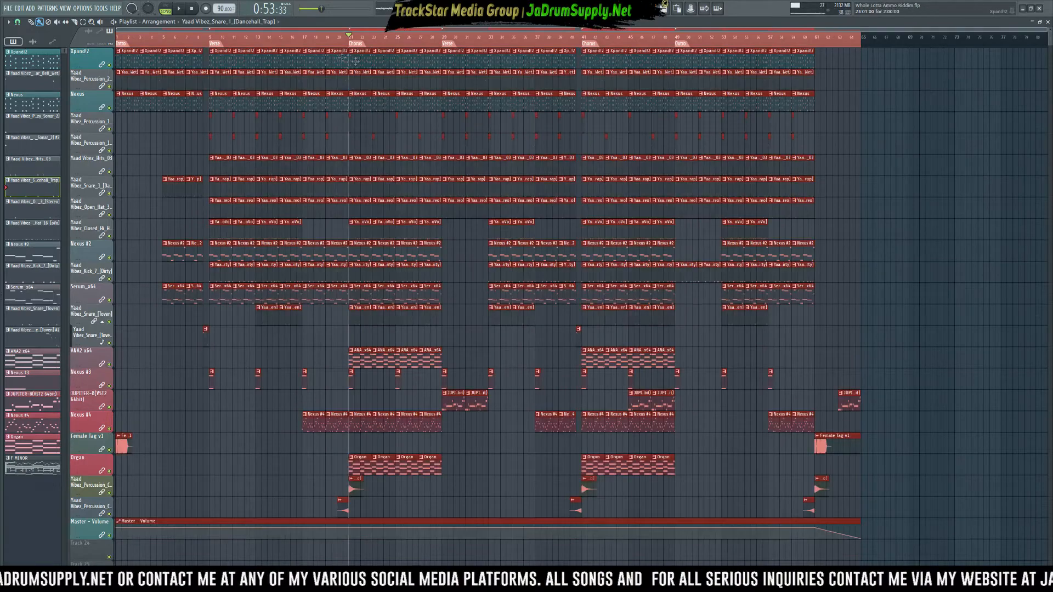
# - Add a new empty arrangement to the playlist, keeping the suggested name
pyautogui.click(246, 24)
pyautogui.click(176, 23)
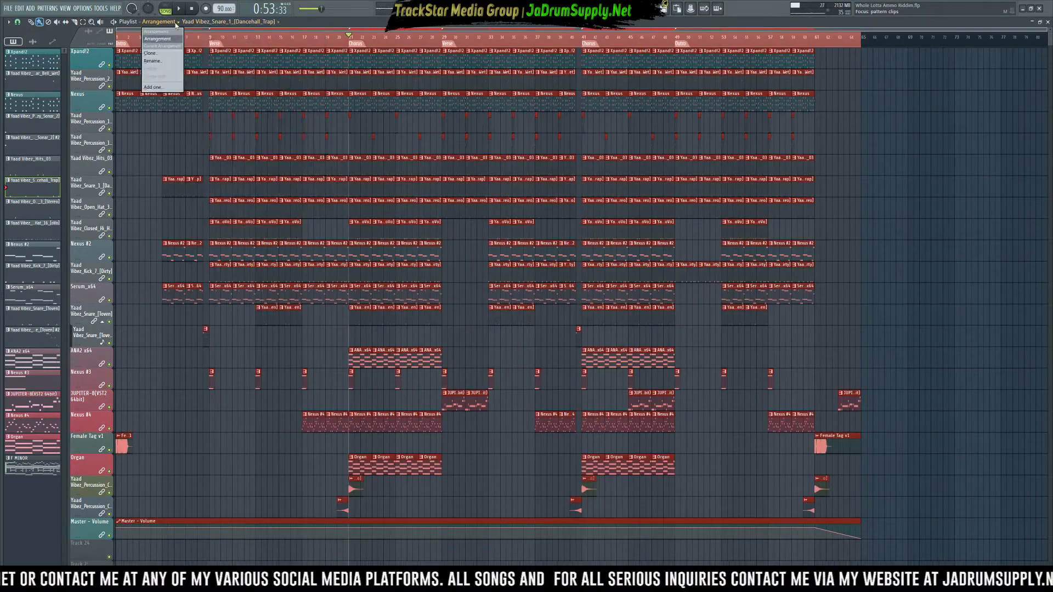
pyautogui.click(163, 88)
pyautogui.press('Return')
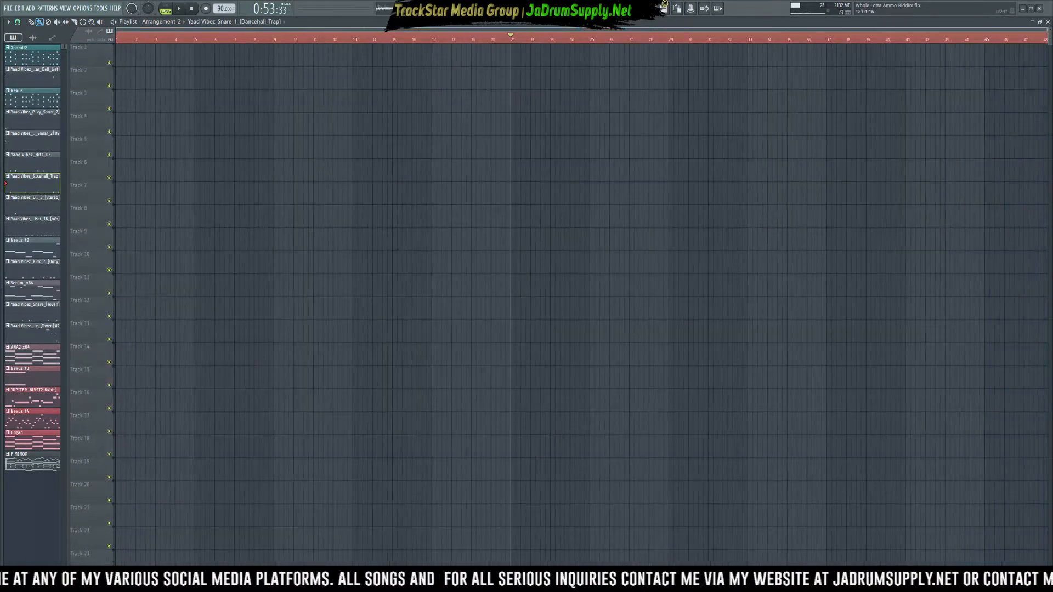
# - Place the Yaad Vibez_Kick_7_[Dirty] sample as an audio clip at the start of Track 1 and open the channel rack
pyautogui.press('F6')
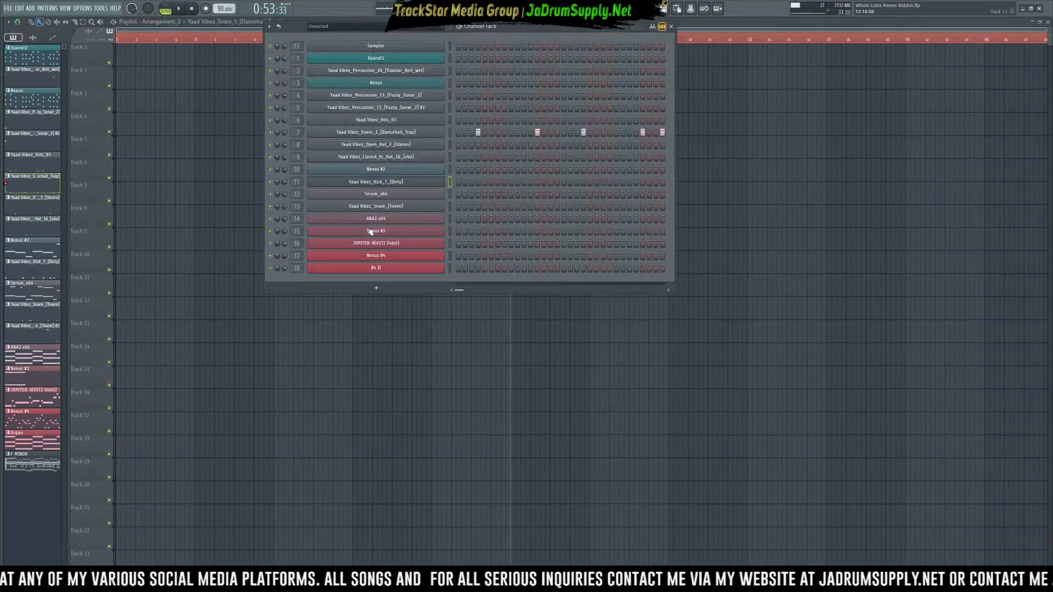
pyautogui.click(374, 183)
pyautogui.moveTo(139, 291); pyautogui.dragTo(117, 60)
pyautogui.hotkey('shift', '3')
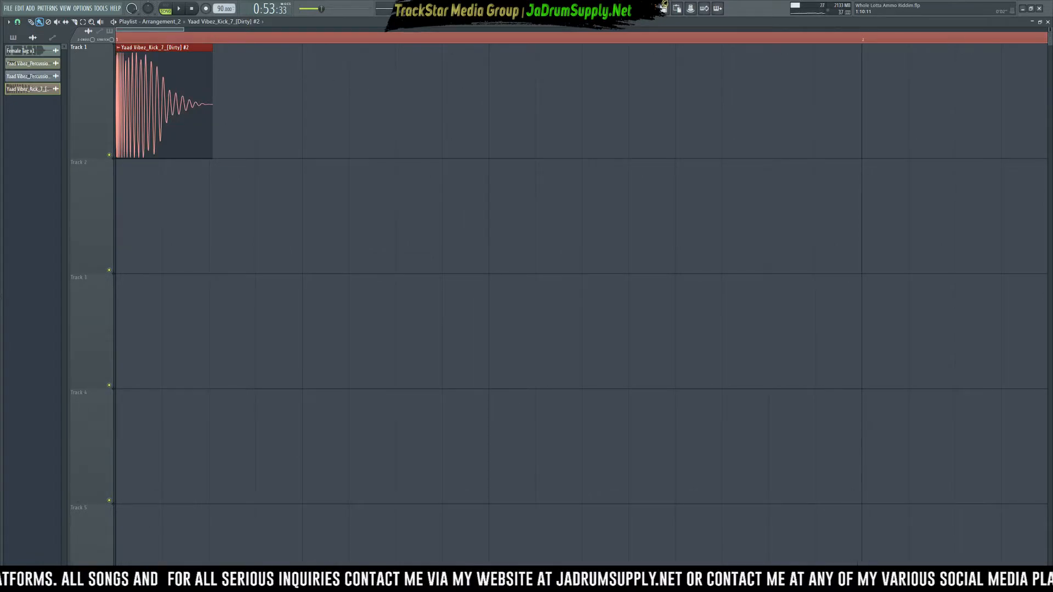
pyautogui.press('F6')
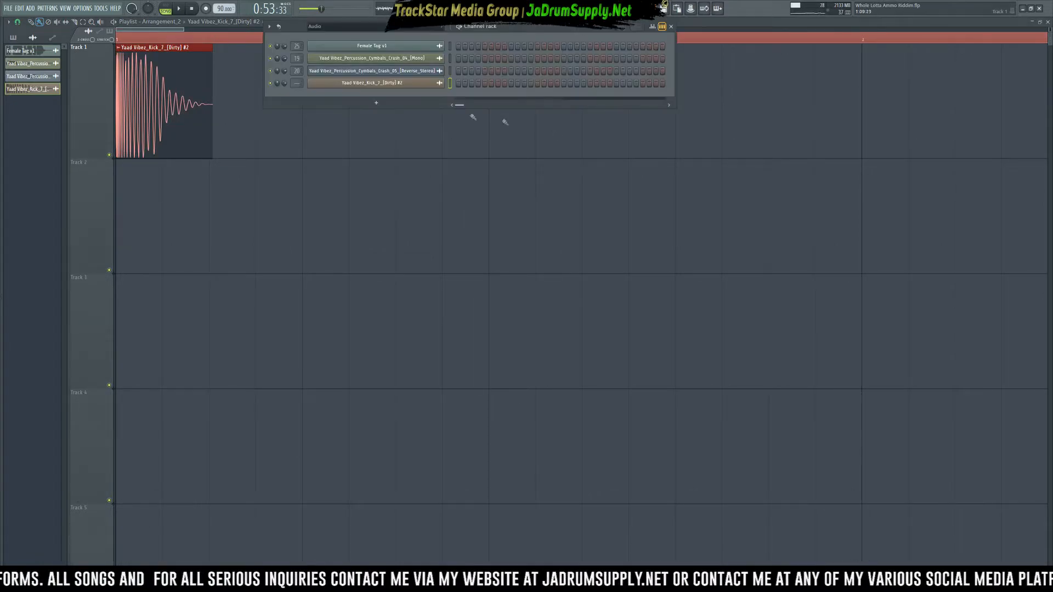
# - Clone the Yaad Vibez_Kick_7_[Dirty] #2 channel and place the copy as an audio clip at the start of Track 2
pyautogui.rightClick(380, 87)
pyautogui.click(463, 166)
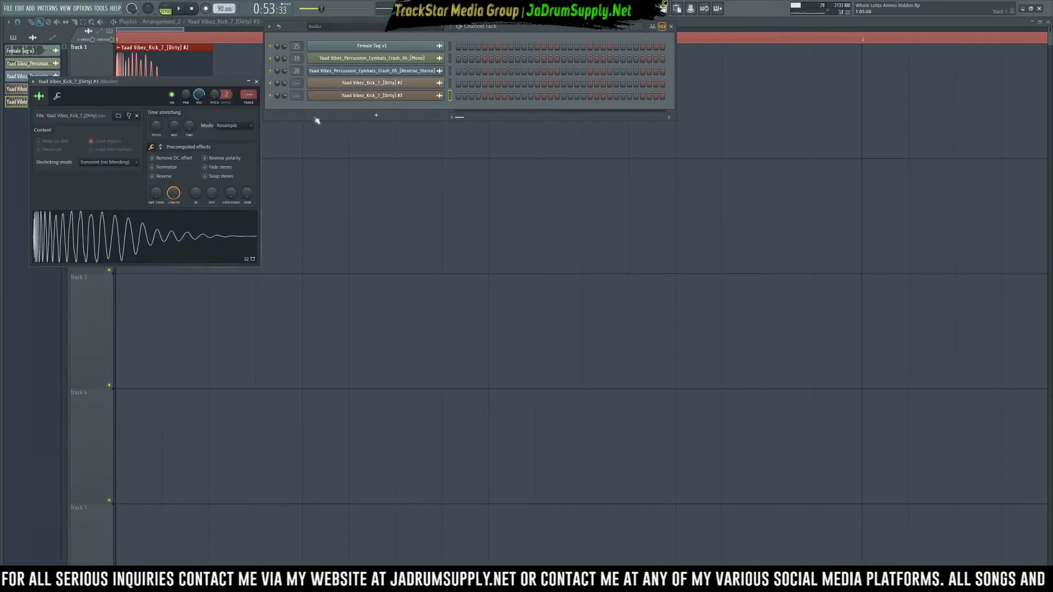
pyautogui.moveTo(125, 83); pyautogui.dragTo(307, 172)
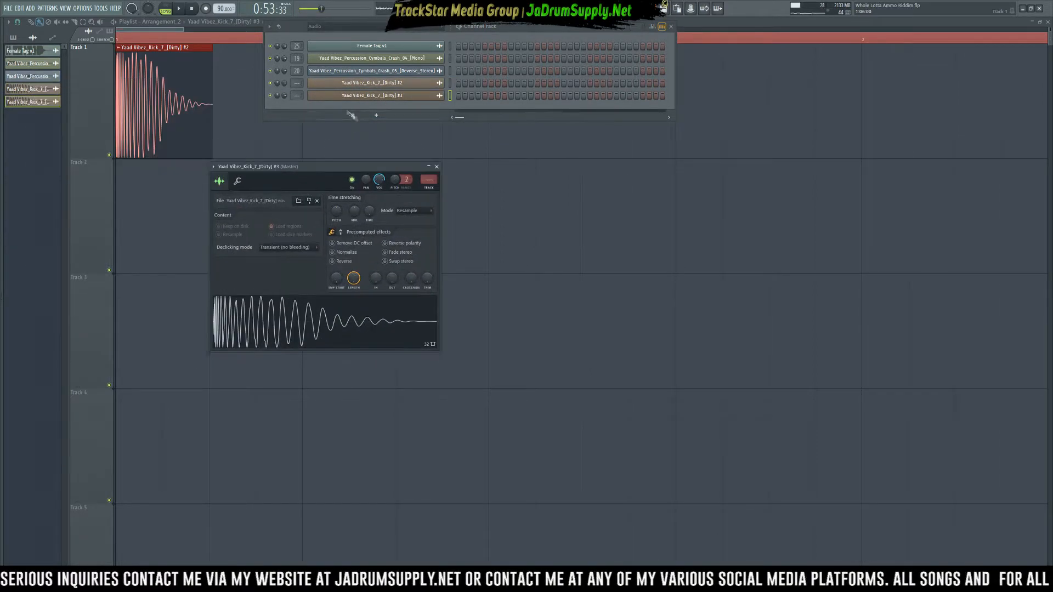
pyautogui.moveTo(252, 326); pyautogui.dragTo(131, 230)
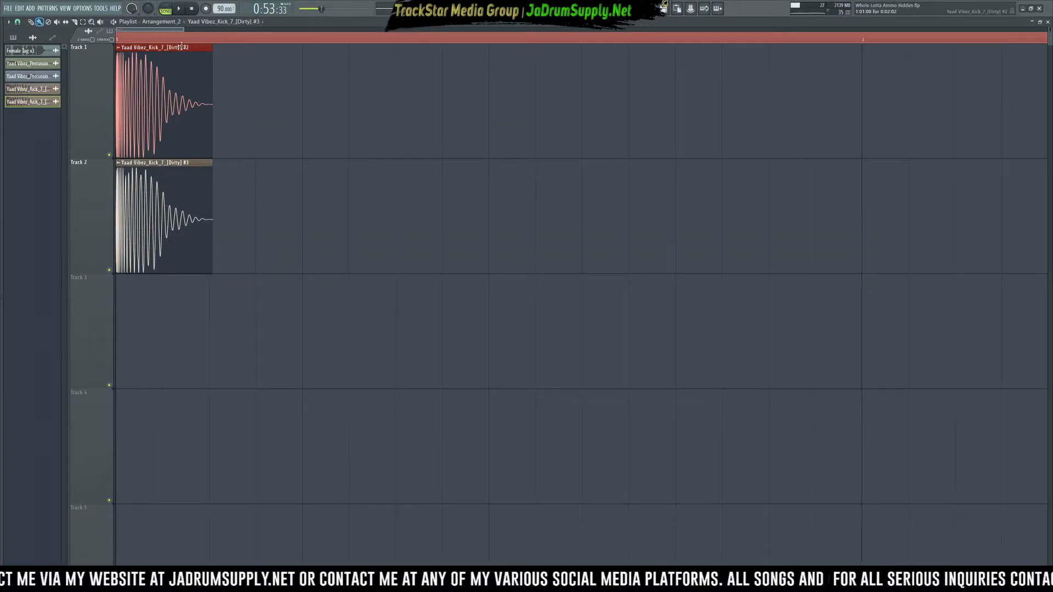
pyautogui.scroll(2, 192, 41)
pyautogui.scroll(2, 149, 32)
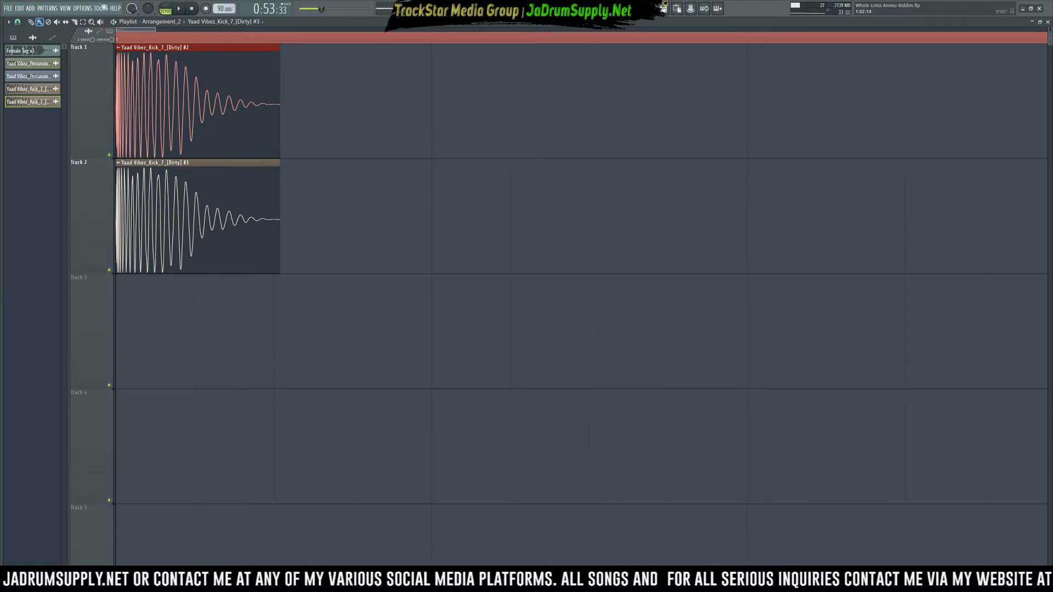
# - Set the project's timebase to 960 PPQ and close the settings
pyautogui.click(85, 8)
pyautogui.click(93, 34)
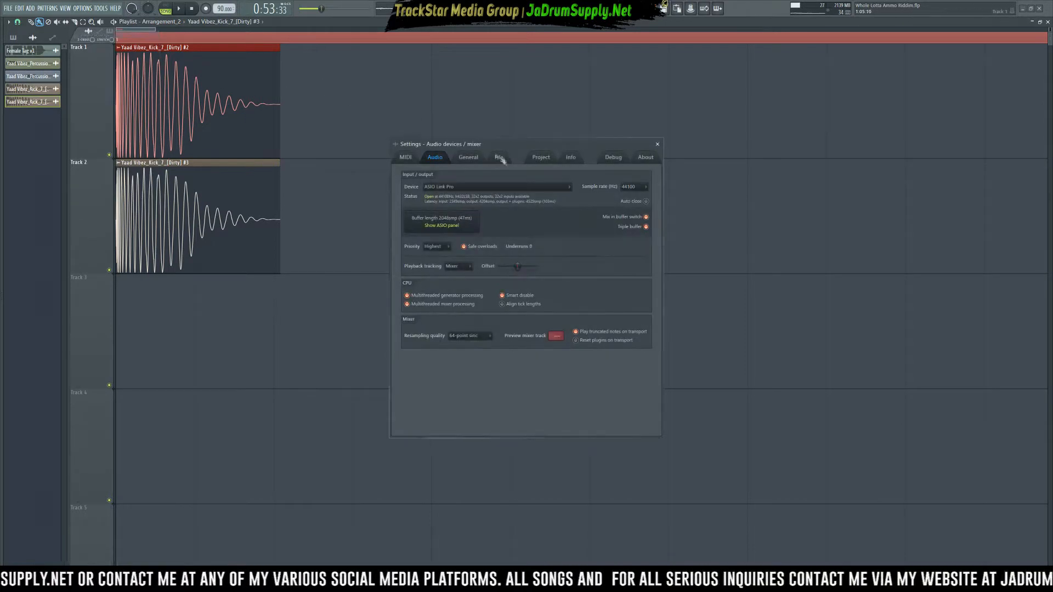
pyautogui.click(569, 157)
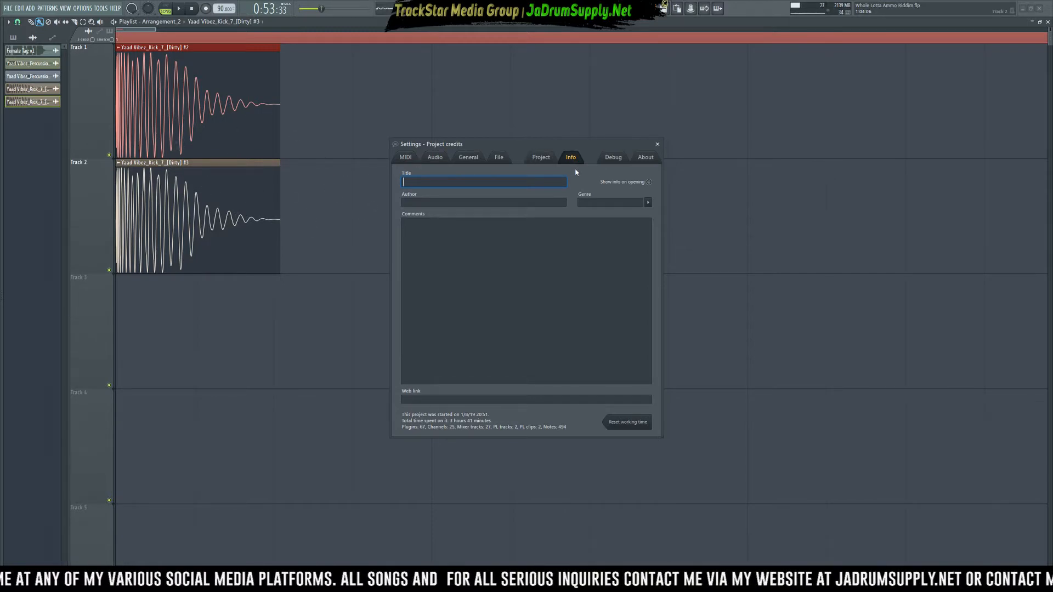
pyautogui.click(551, 161)
pyautogui.click(566, 227)
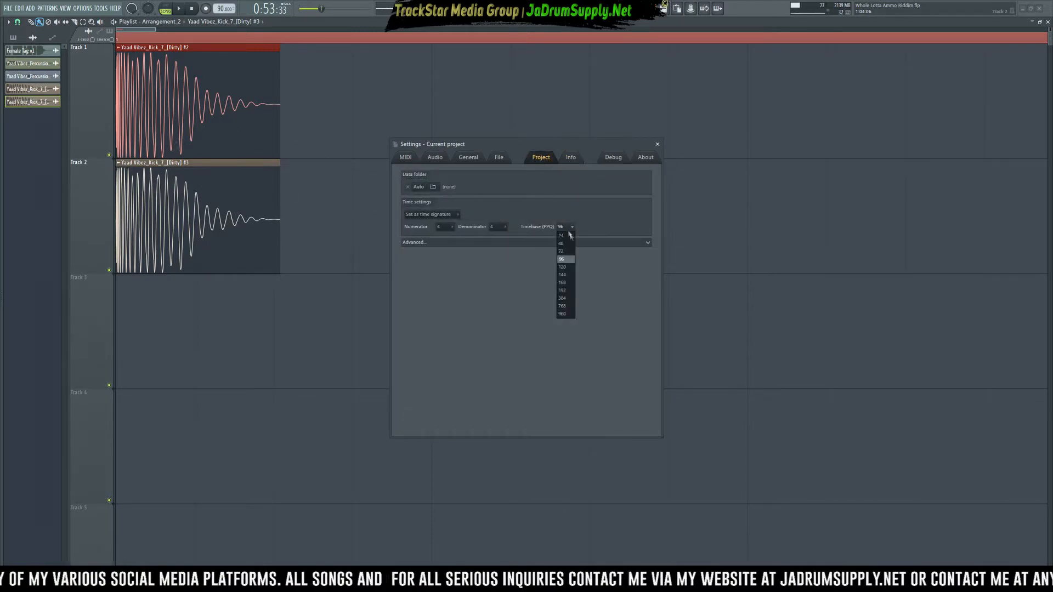
pyautogui.click(567, 316)
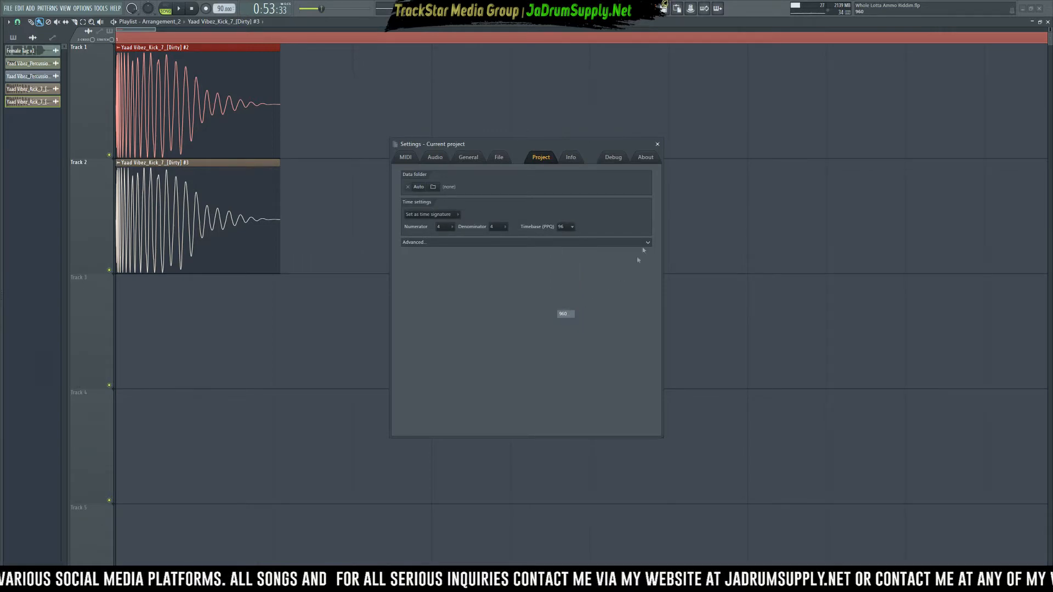
pyautogui.click(657, 144)
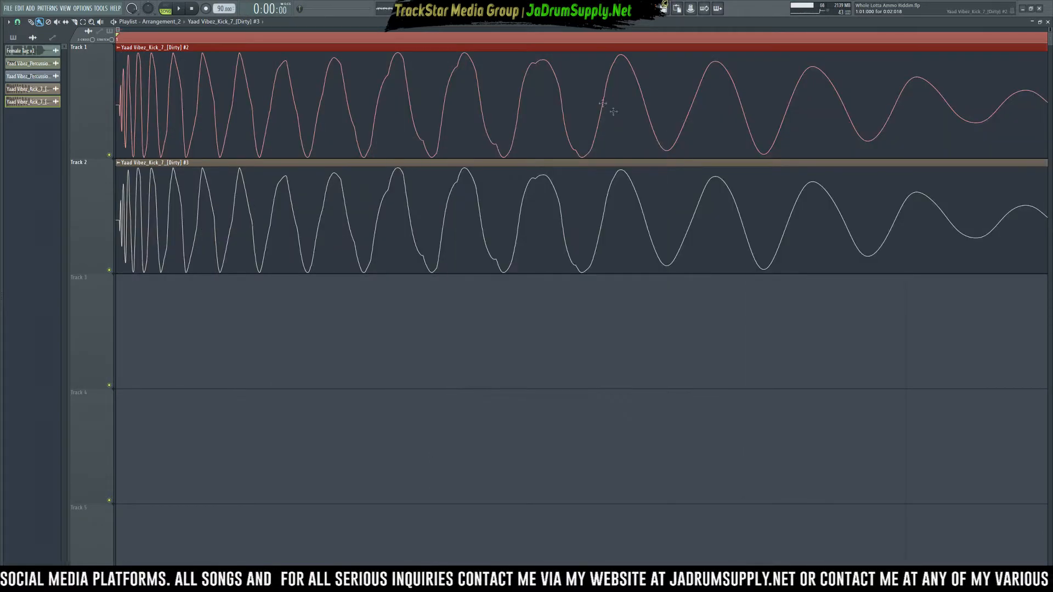
# - Compare the waveforms of the two kick clips and listen to them with Track 2 muted and unmuted
pyautogui.scroll(-3, 539, 37)
pyautogui.scroll(-8, 539, 37)
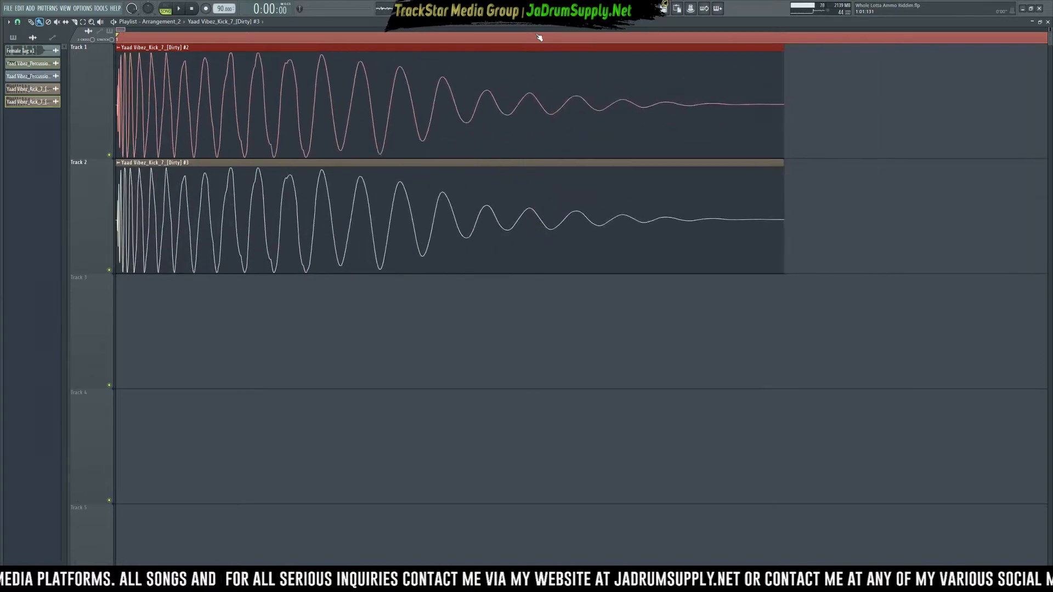
pyautogui.scroll(5, 539, 37)
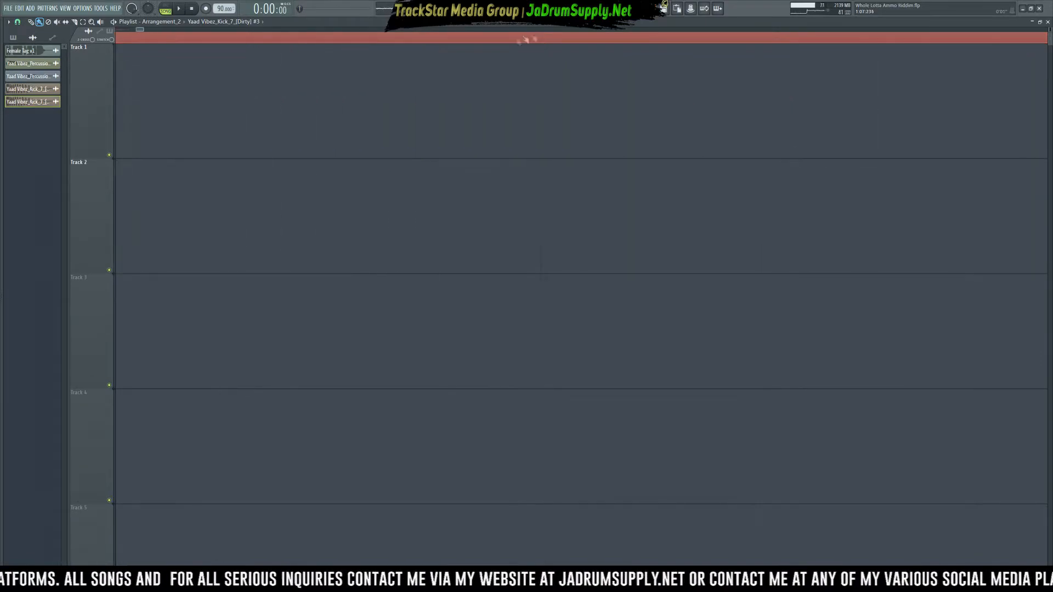
pyautogui.moveTo(140, 32); pyautogui.dragTo(75, 25)
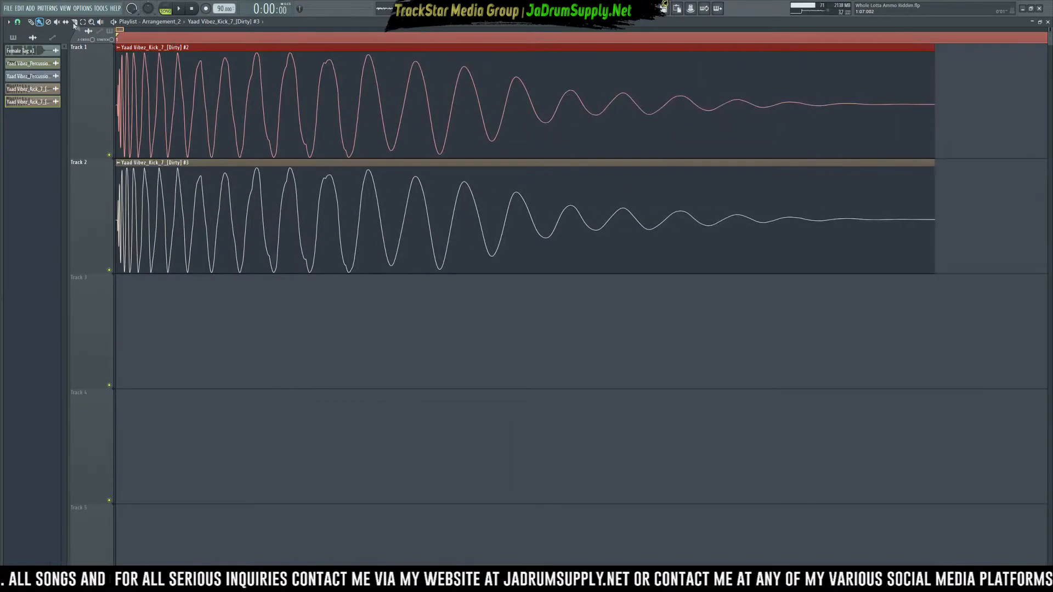
pyautogui.scroll(-2, 185, 36)
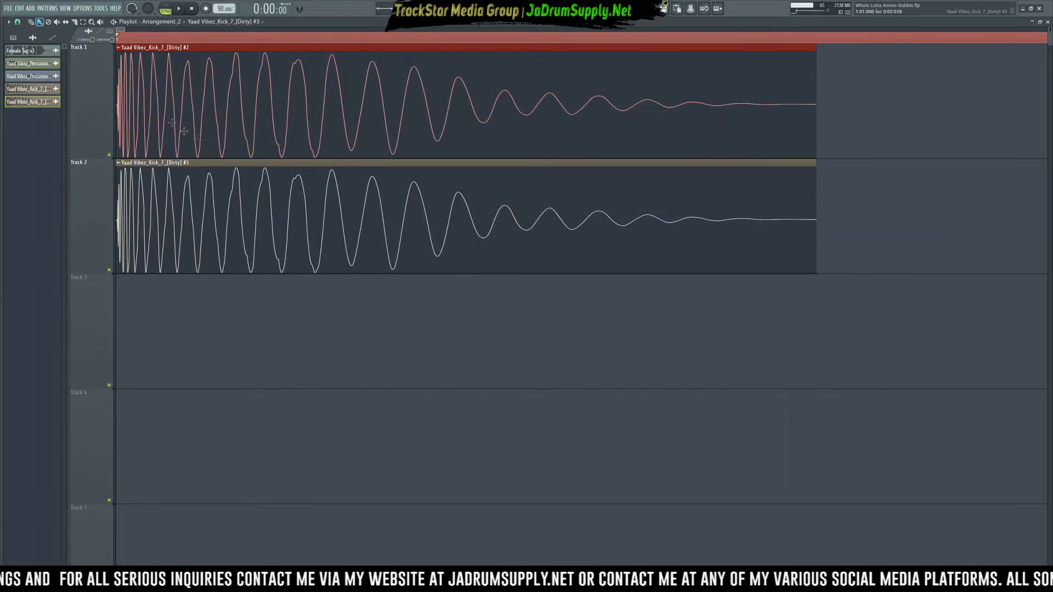
pyautogui.scroll(2, 127, 43)
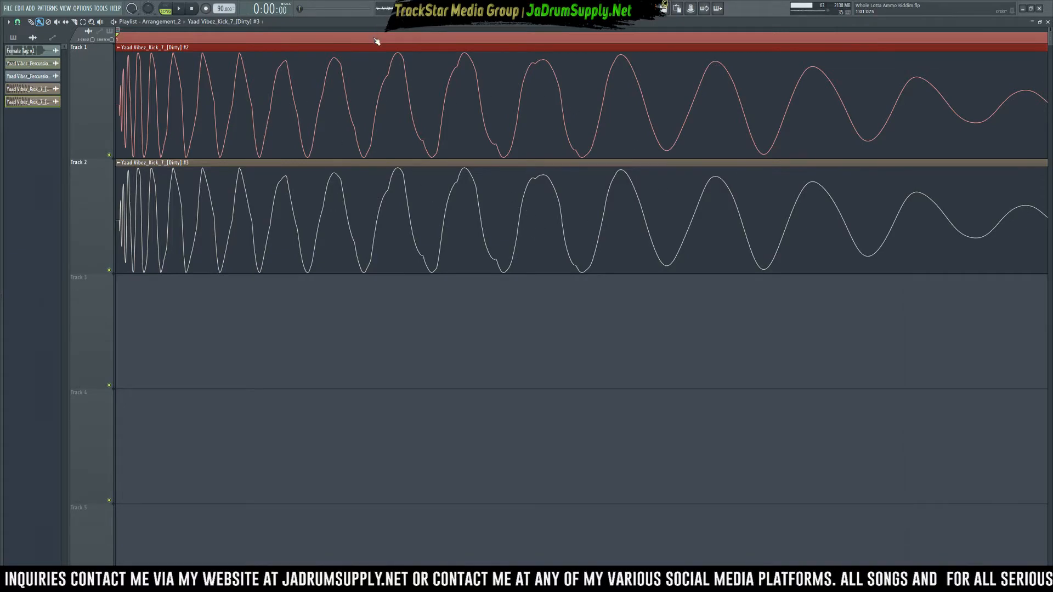
pyautogui.scroll(-2, 376, 41)
pyautogui.scroll(-2, 376, 42)
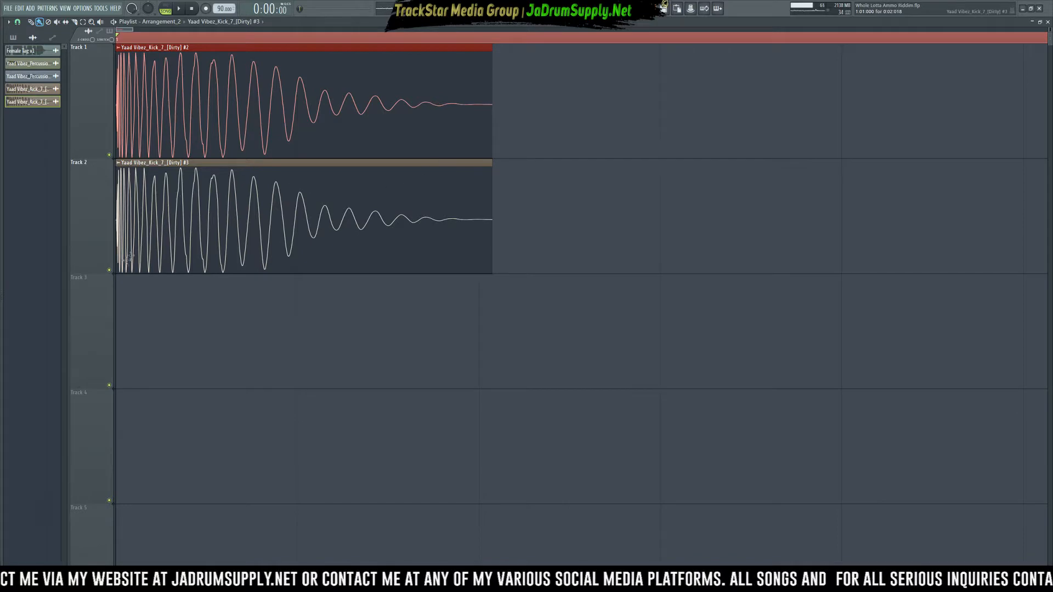
pyautogui.click(109, 270)
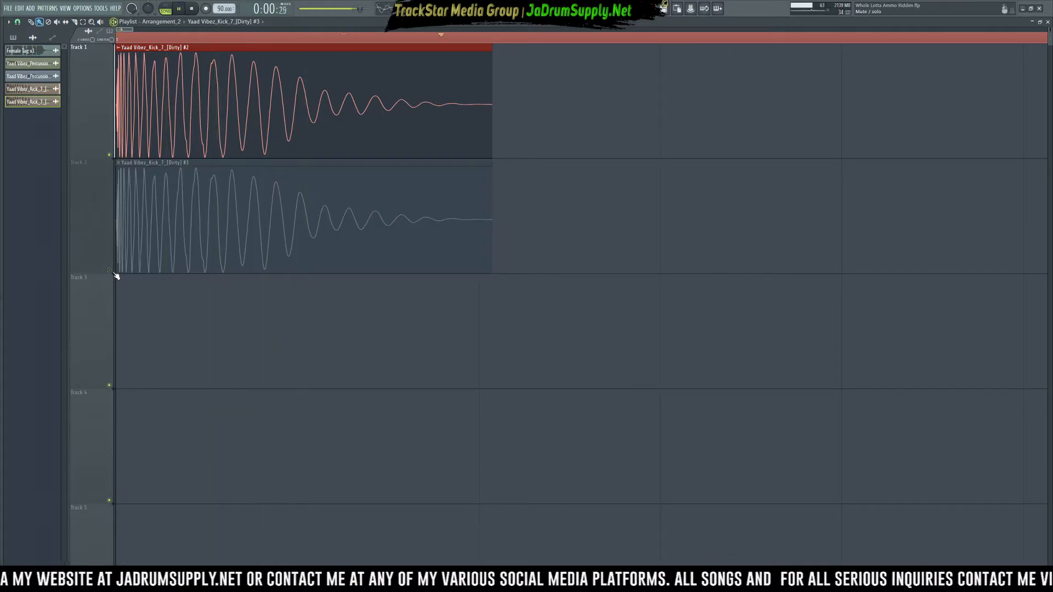
pyautogui.click(111, 271)
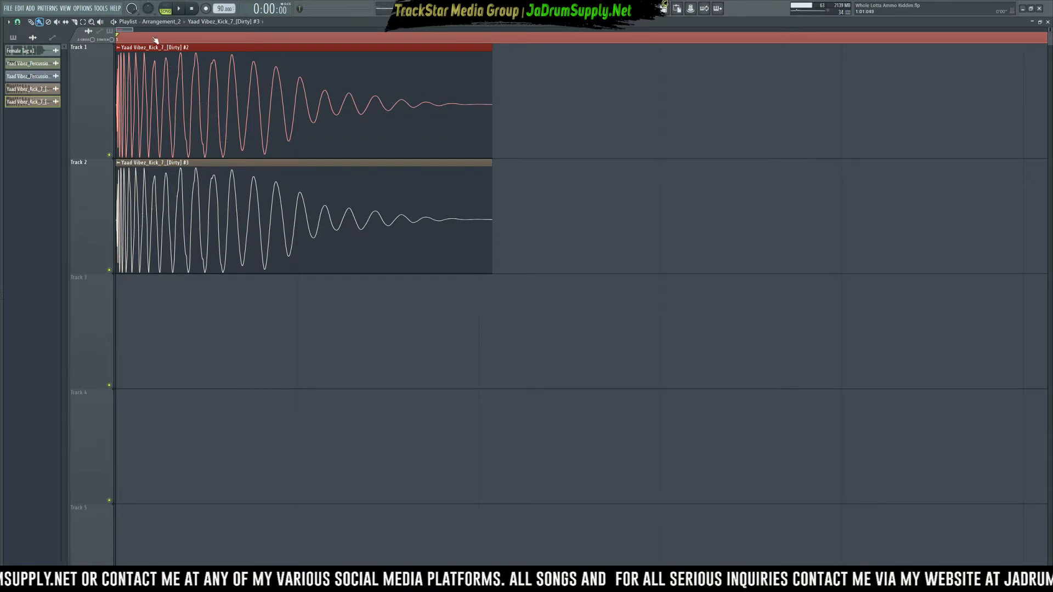
# - Reverse the polarity of the kick sample on Track 2 and play both clips together
pyautogui.scroll(4, 118, 36)
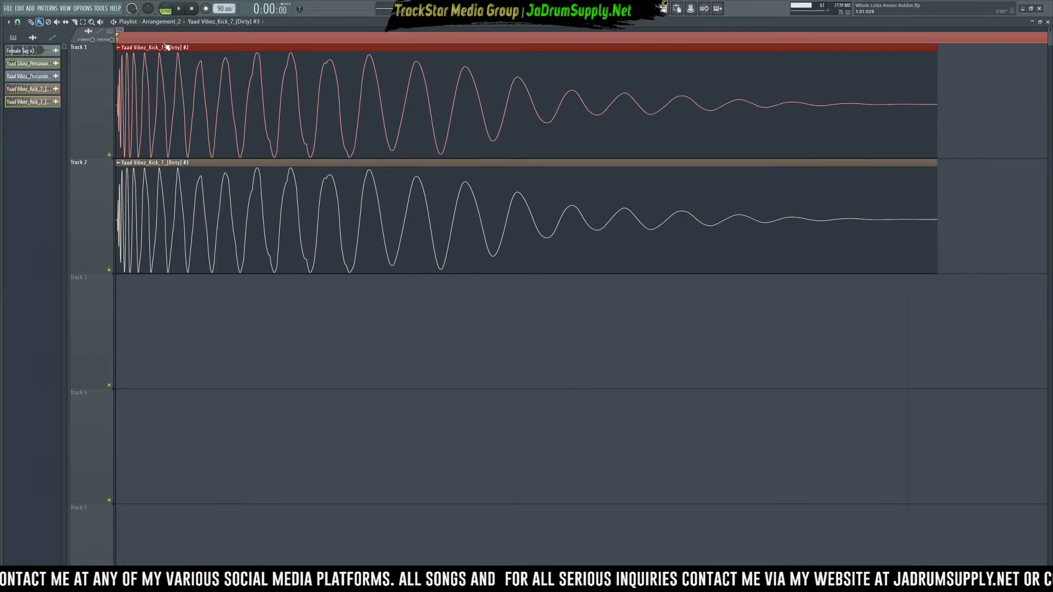
pyautogui.doubleClick(222, 186)
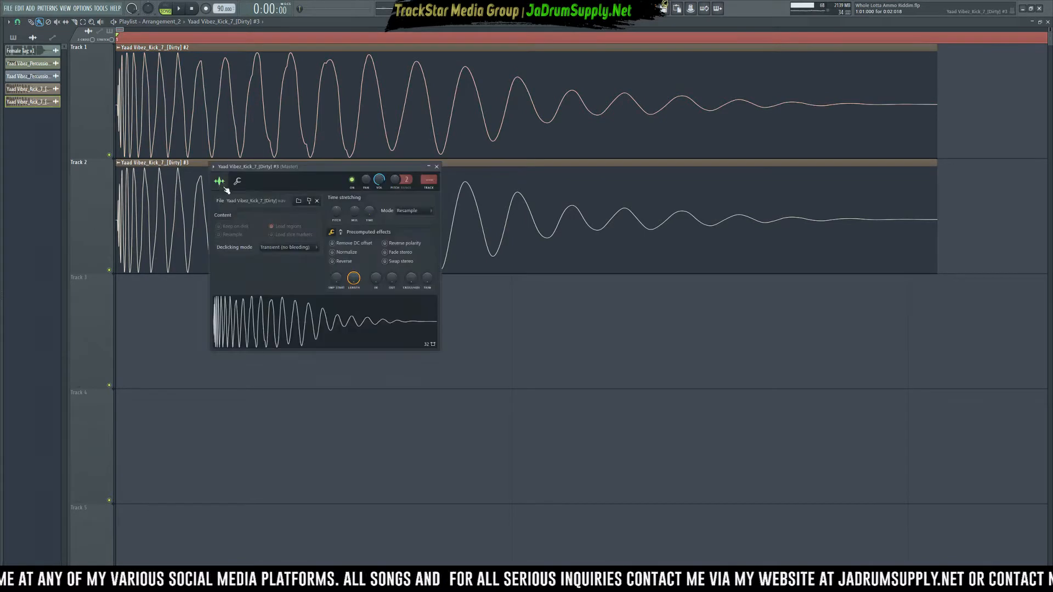
pyautogui.click(400, 245)
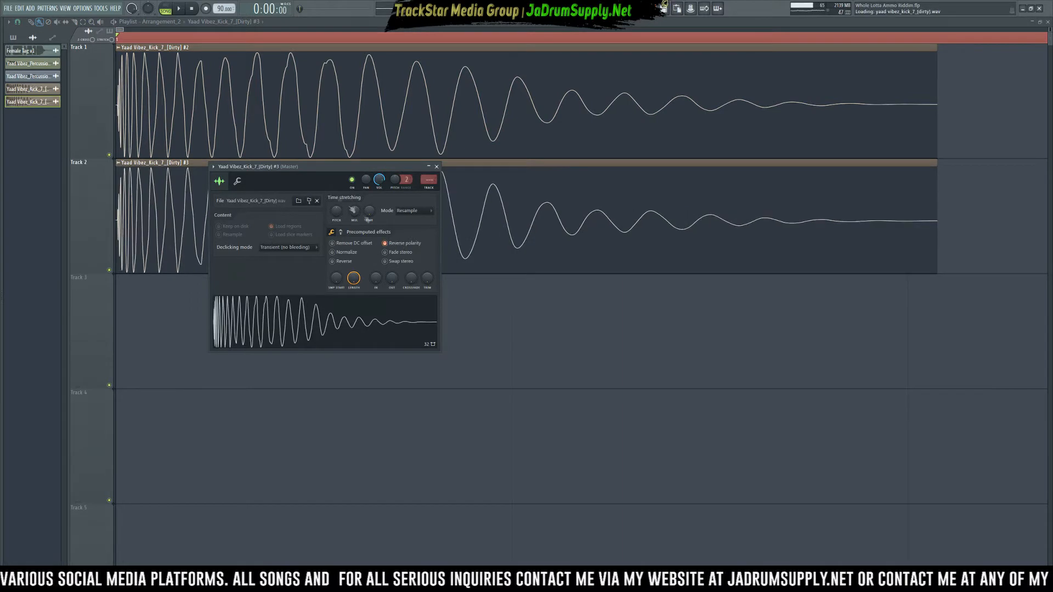
pyautogui.click(437, 166)
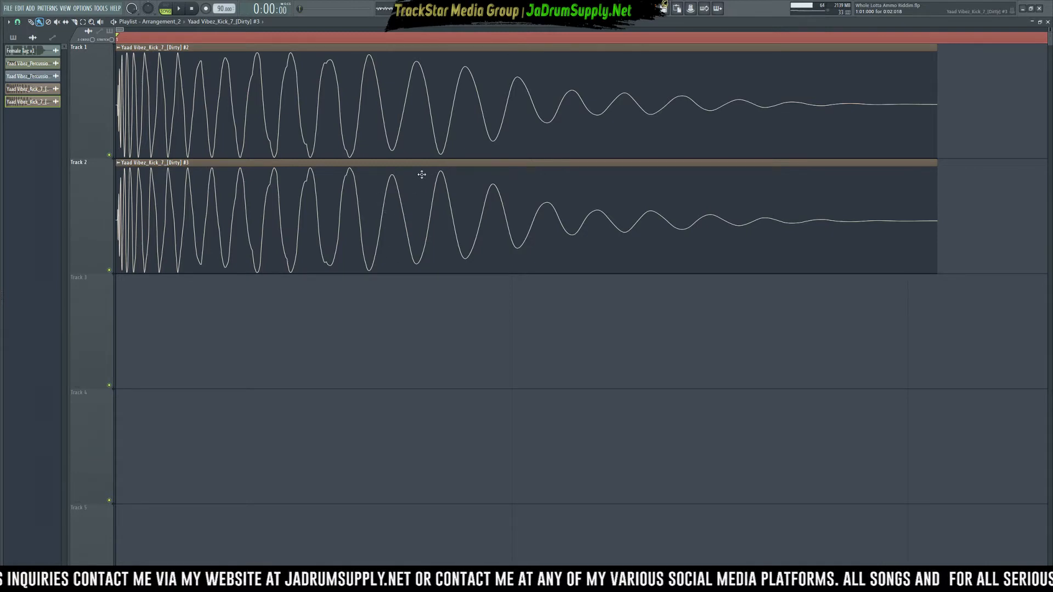
pyautogui.press('space')
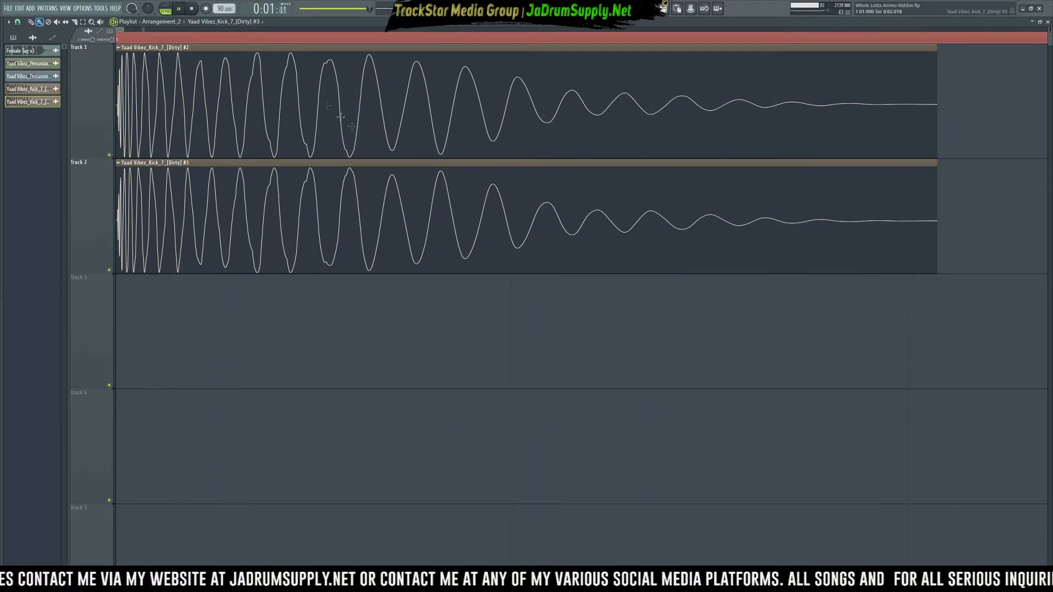
pyautogui.scroll(-5, 325, 38)
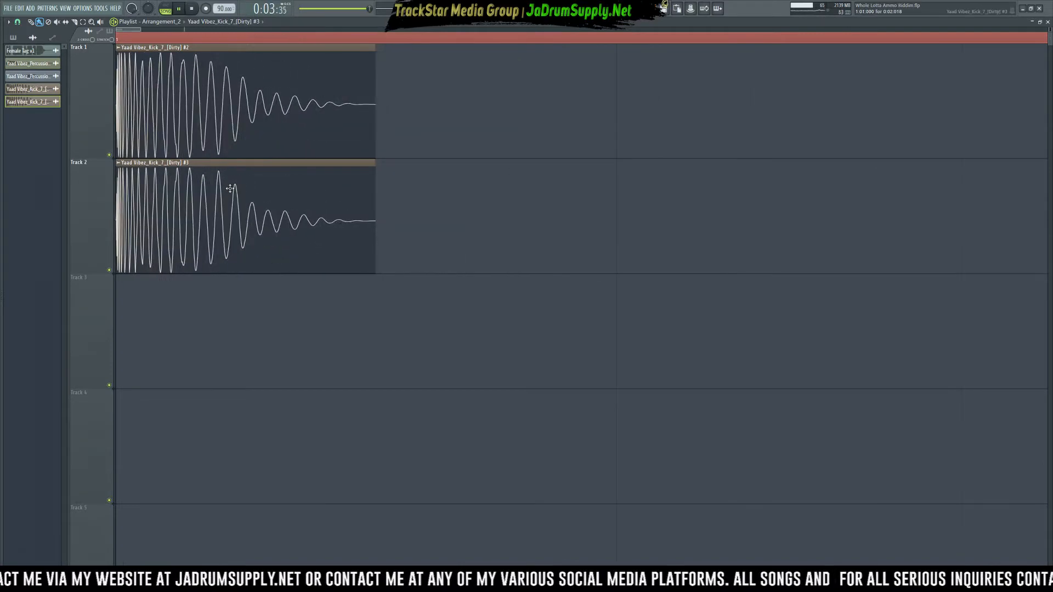
# - Switch off the reversed polarity of the Track 2 kick, stop playback and close its sampler settings
pyautogui.doubleClick(231, 189)
pyautogui.click(399, 249)
pyautogui.click(398, 248)
pyautogui.press('space')
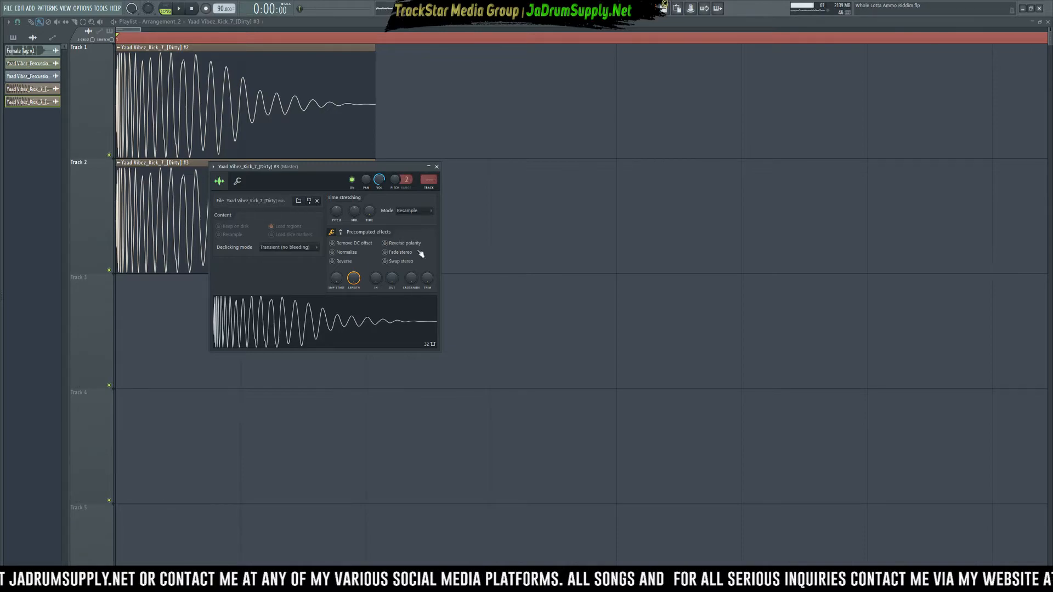
pyautogui.rightClick(456, 102)
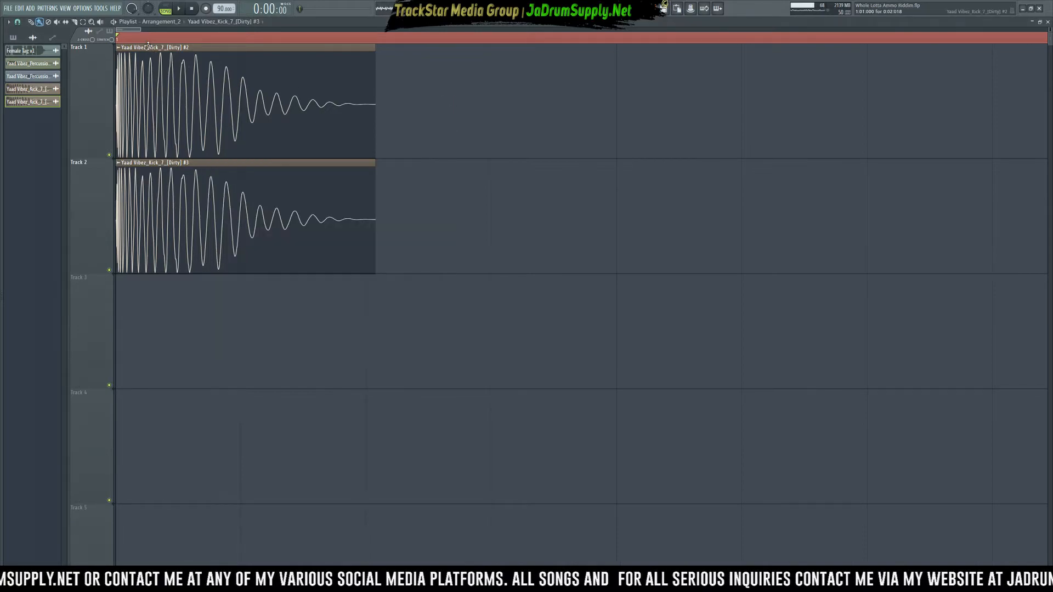
# - Nudge the Track 2 kick clip slightly later so it starts at 1:01:001, compare the clip ends and play both clips
pyautogui.scroll(5, 149, 46)
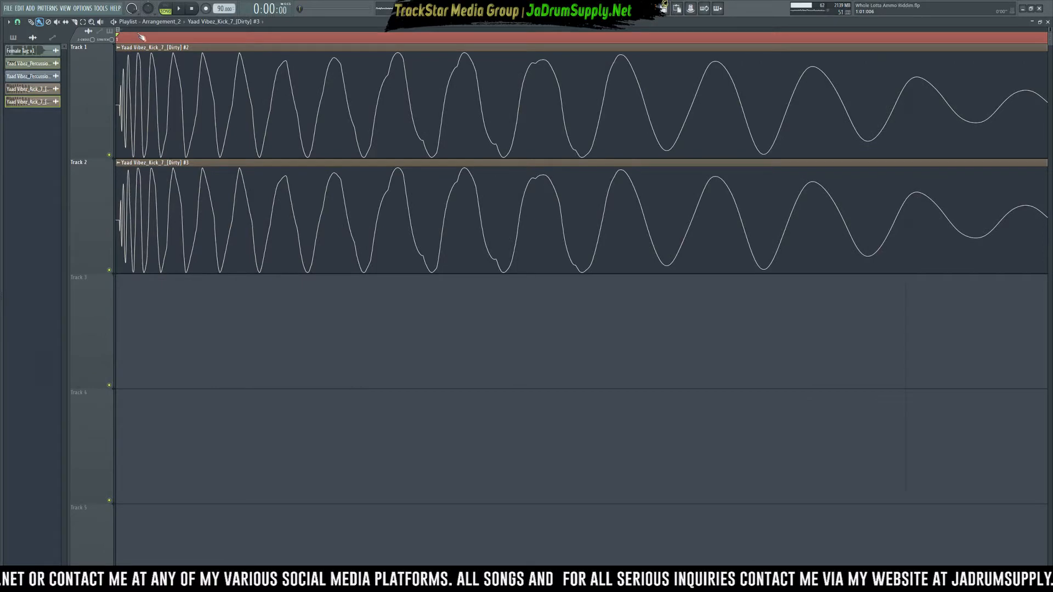
pyautogui.click(195, 188)
pyautogui.hscroll(5, 196, 189)
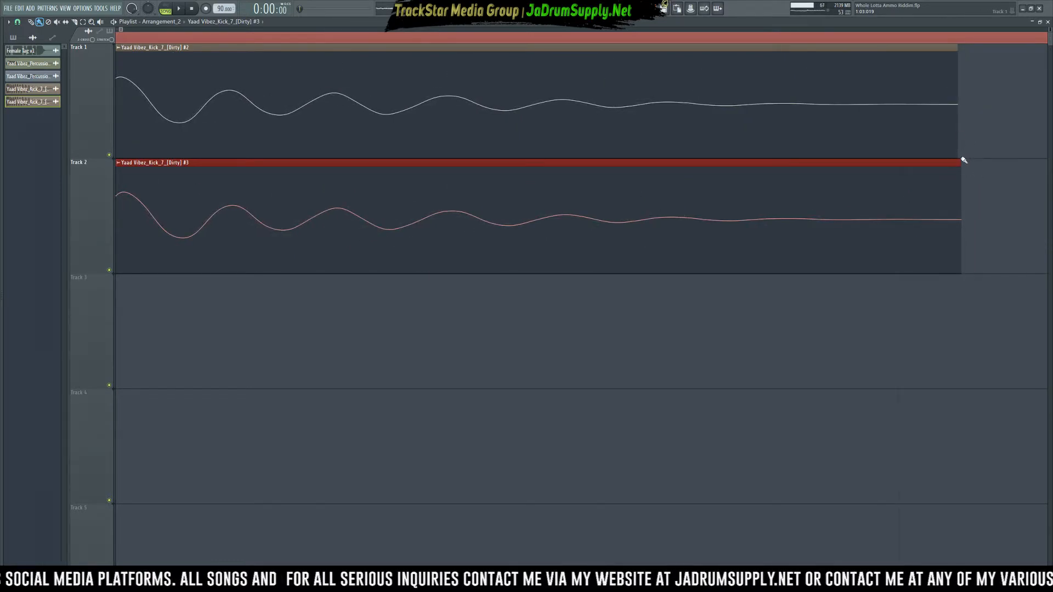
pyautogui.moveTo(120, 30); pyautogui.dragTo(52, 34)
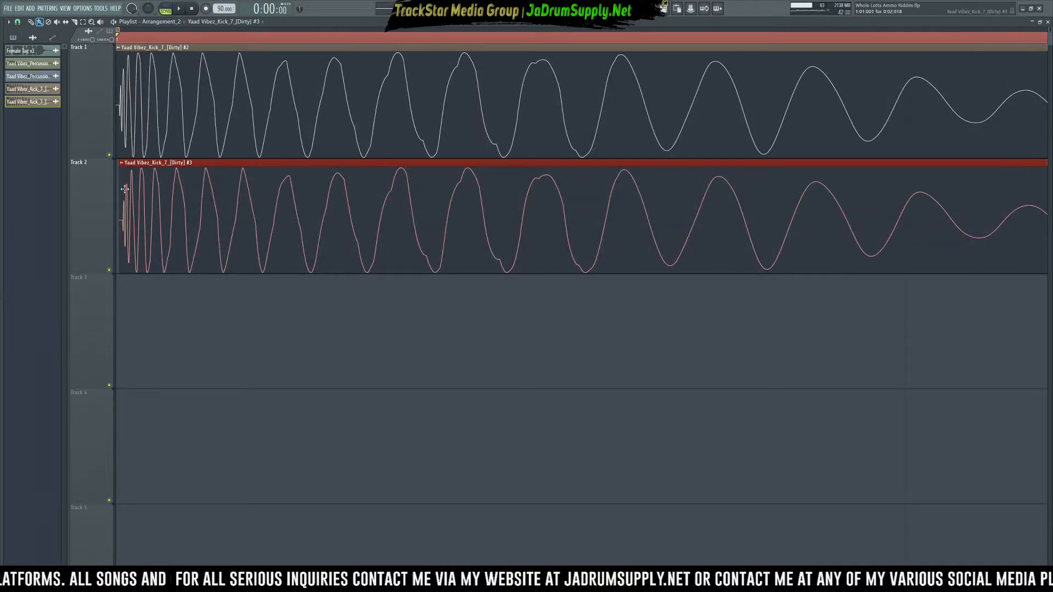
pyautogui.click(262, 337)
pyautogui.press('space')
pyautogui.press('space')
# - Clear the playlist selection, choose a snap setting and magnify the start of the two kick clips
pyautogui.click(177, 216)
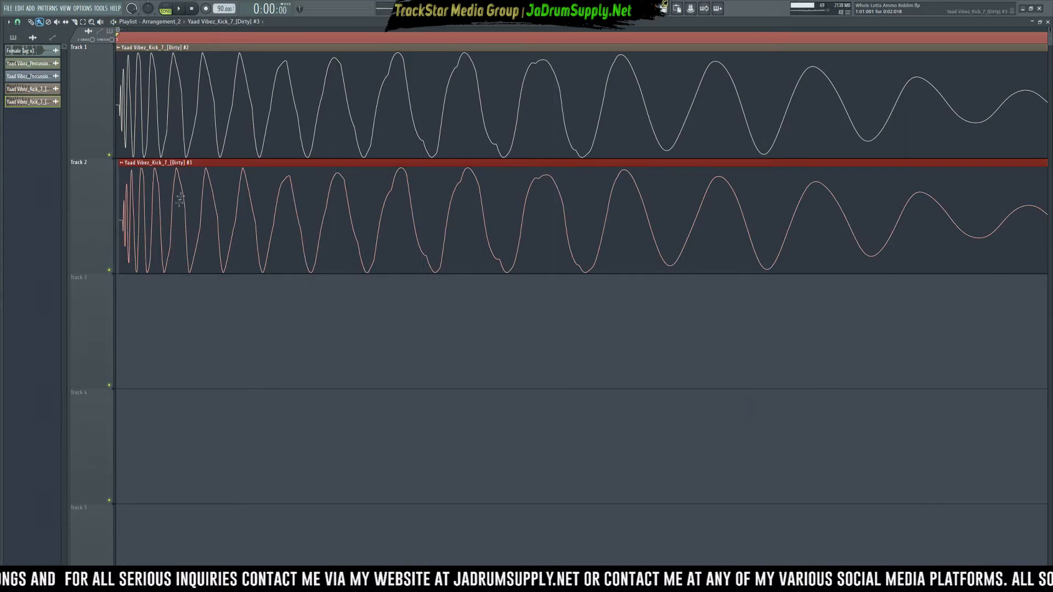
pyautogui.hotkey('ctrl', 'd')
pyautogui.scroll(-5, 254, 38)
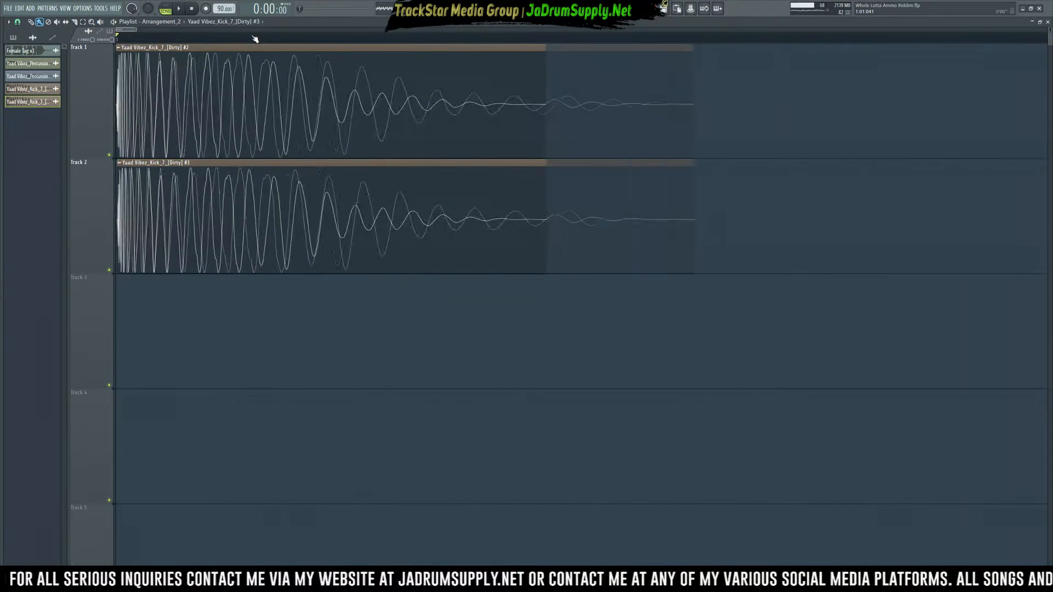
pyautogui.click(17, 22)
pyautogui.click(22, 42)
pyautogui.scroll(5, 132, 38)
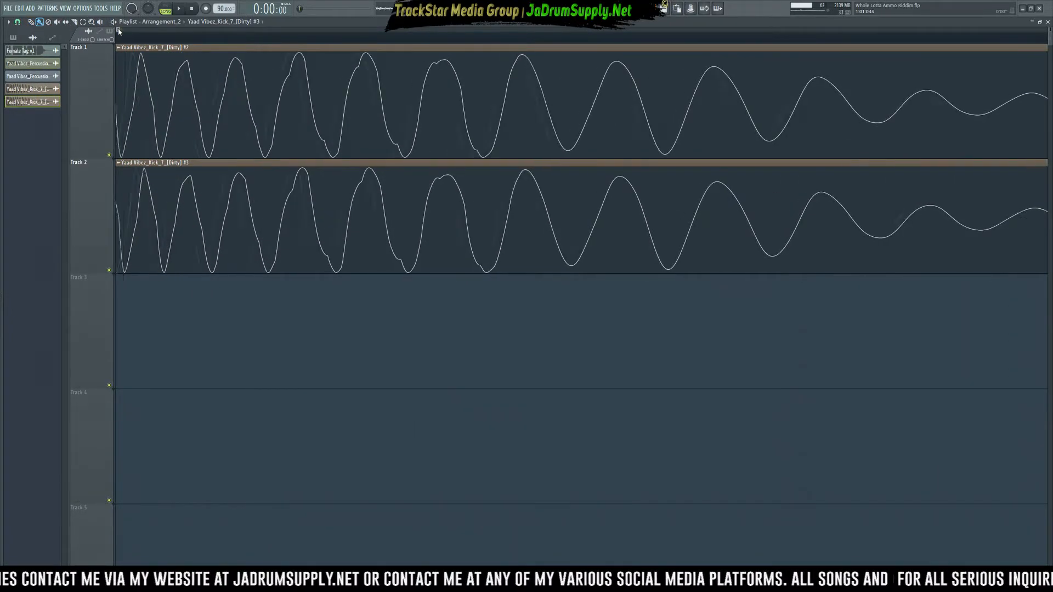
# - Shift the Track 2 kick clip to start at 1:01:017 and play both clips together
pyautogui.moveTo(137, 221); pyautogui.dragTo(232, 219)
pyautogui.press('space')
pyautogui.press('space')
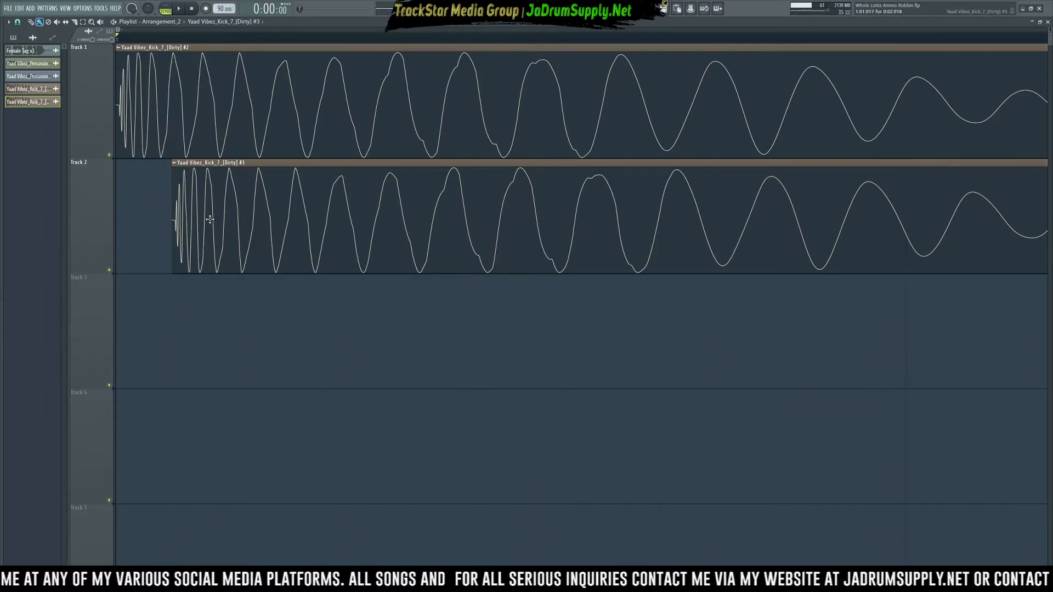
# - Realign the Track 2 kick clip with the Track 1 clip, nudge its start to 1:01:001 and select it
pyautogui.moveTo(210, 219); pyautogui.dragTo(154, 219)
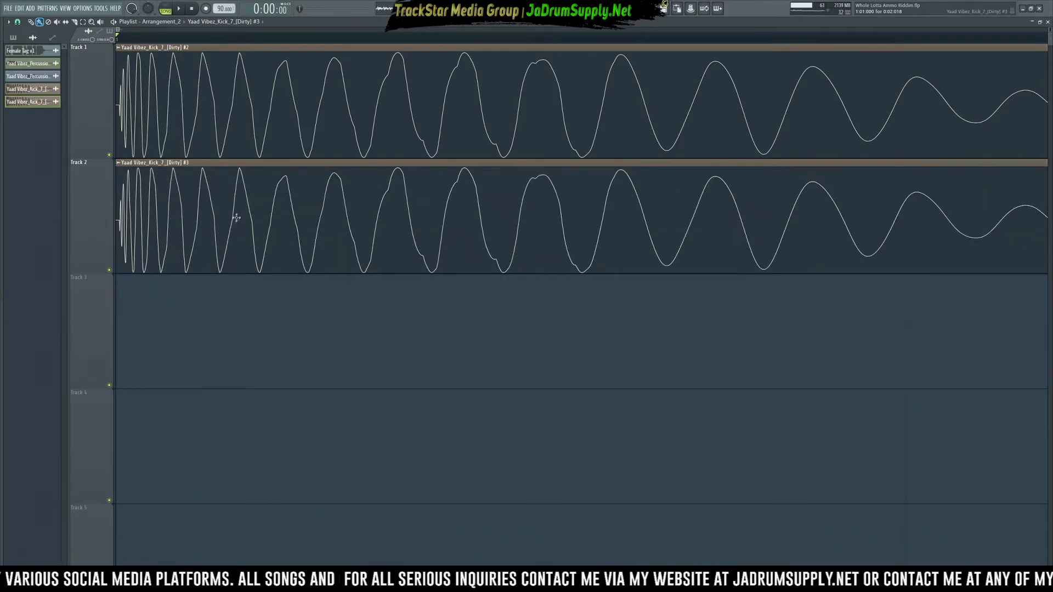
pyautogui.moveTo(163, 209); pyautogui.dragTo(163, 208)
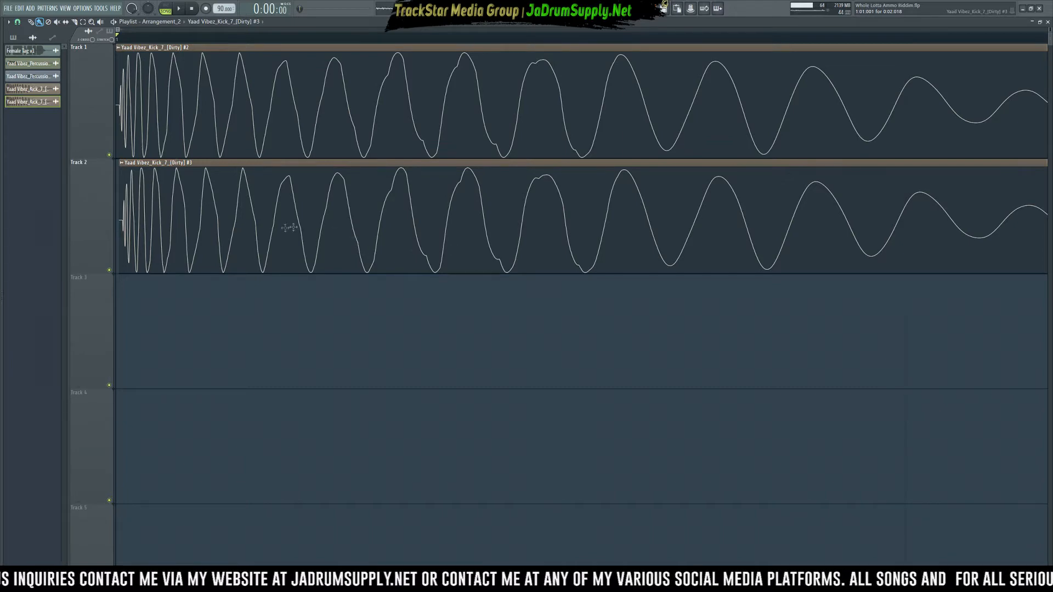
pyautogui.click(177, 206)
pyautogui.click(236, 201)
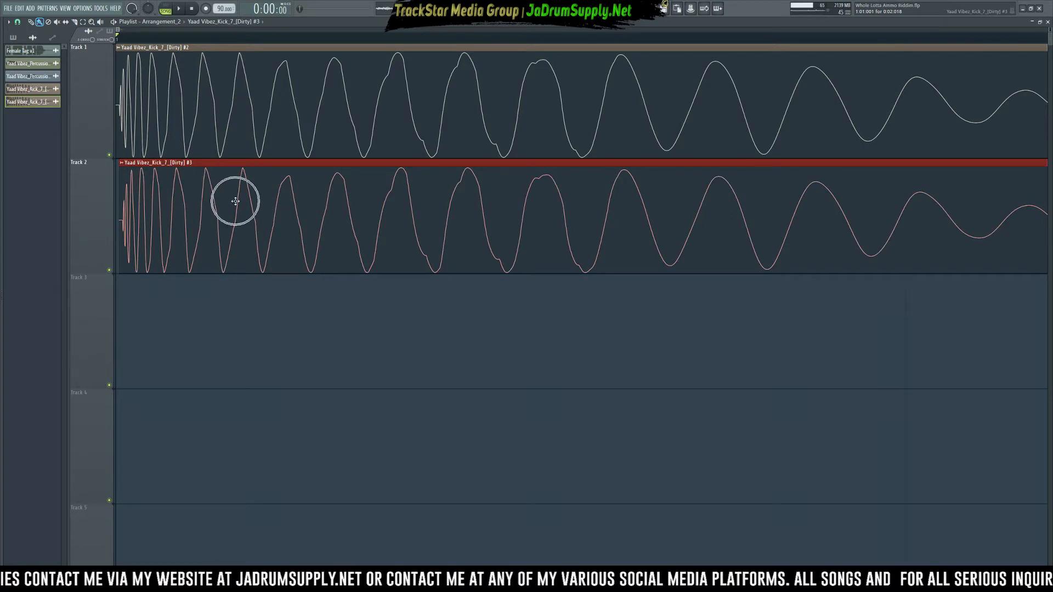
# - Play both kick clips while nudging the Track 2 clip later until it starts at 1:01:014
pyautogui.press('space')
pyautogui.scroll(-3, 235, 201)
pyautogui.scroll(6, 235, 201)
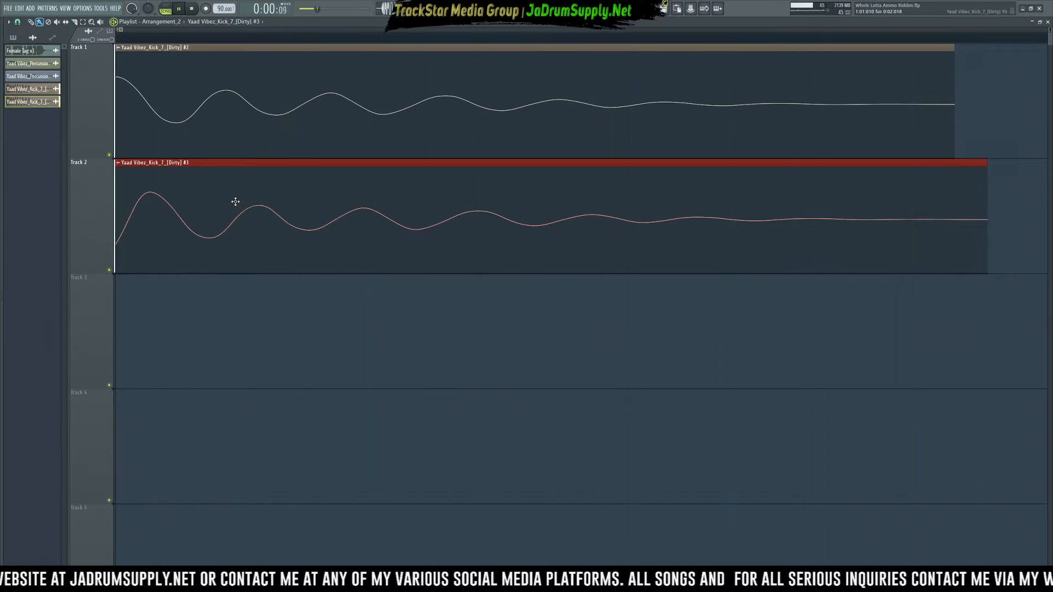
pyautogui.scroll(4, 235, 201)
pyautogui.press('space')
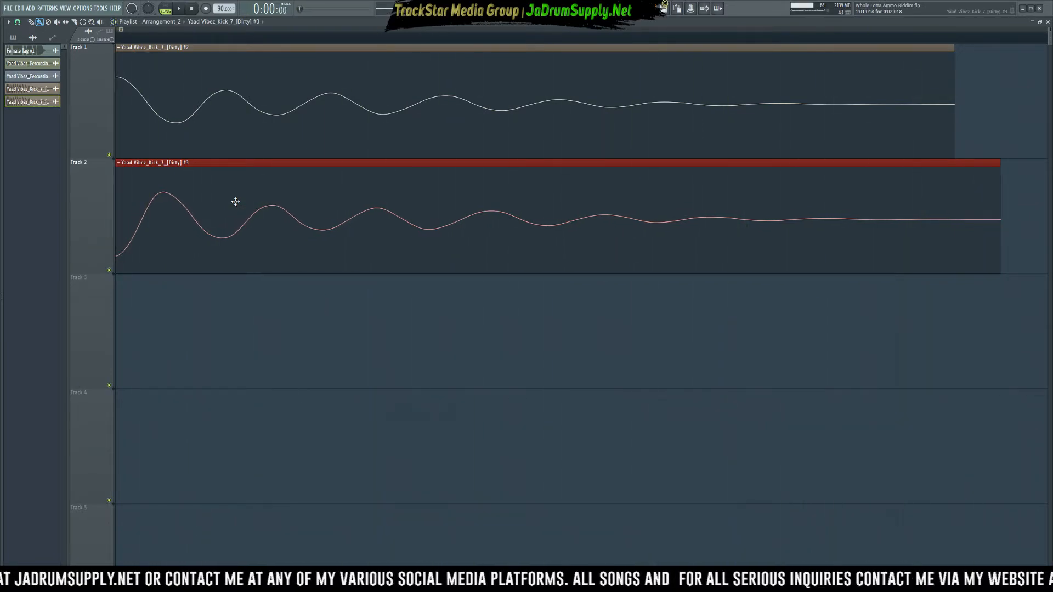
pyautogui.scroll(-5, 340, 153)
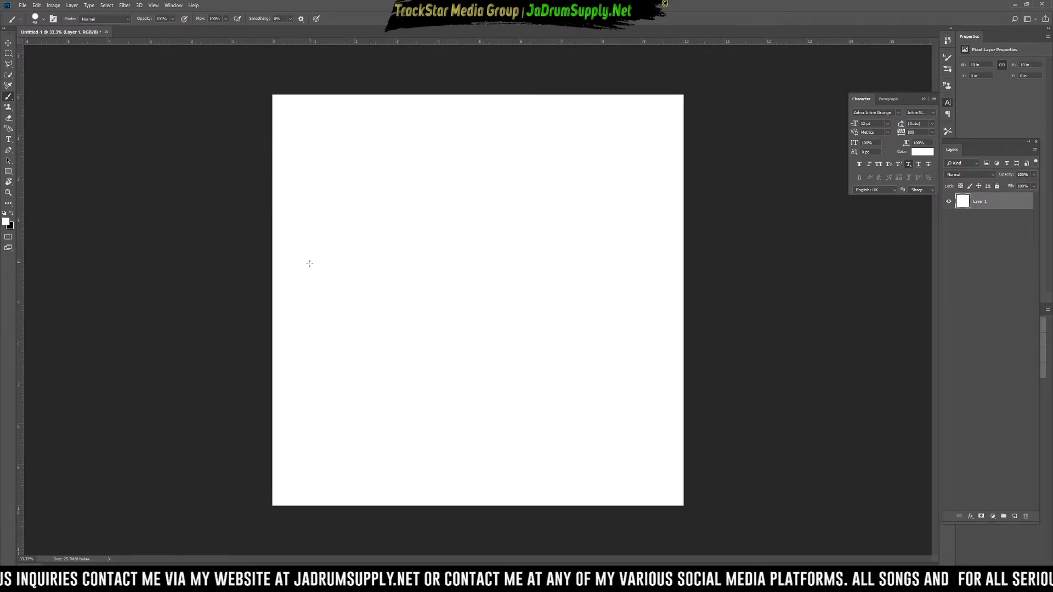
# - Switch to Photoshop and brush in black the labels 360 and 0 beside a horizontal line with a multi-cycle wave across it
pyautogui.press('x')
pyautogui.moveTo(296, 265)
pyautogui.mouseDown()
pyautogui.moveTo(297, 281)
pyautogui.moveTo(328, 273)
pyautogui.moveTo(328, 262)
pyautogui.mouseUp()
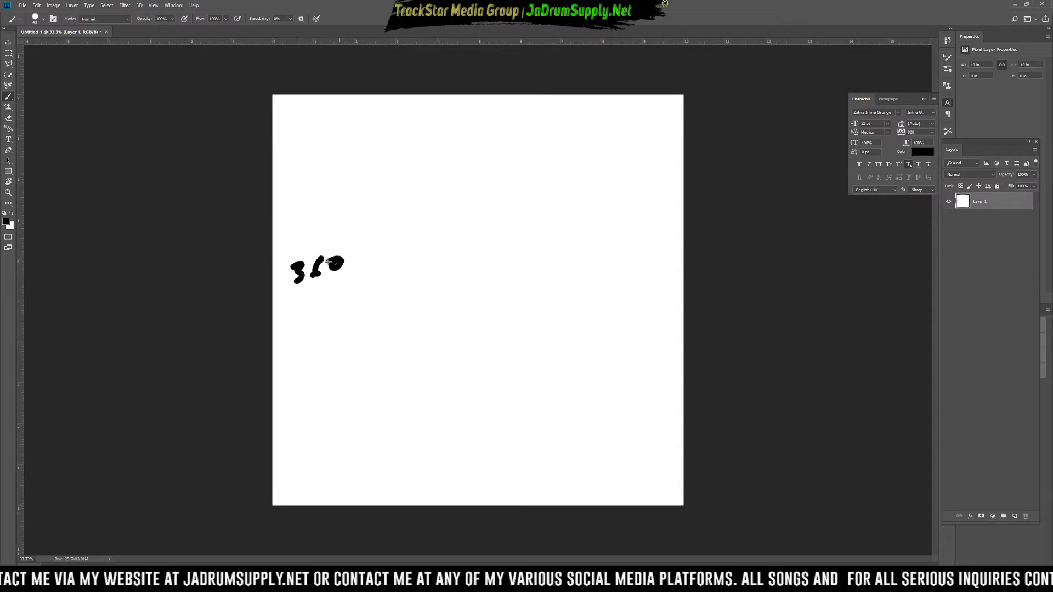
pyautogui.moveTo(356, 275)
pyautogui.mouseDown()
pyautogui.moveTo(565, 292)
pyautogui.moveTo(678, 284)
pyautogui.mouseUp()
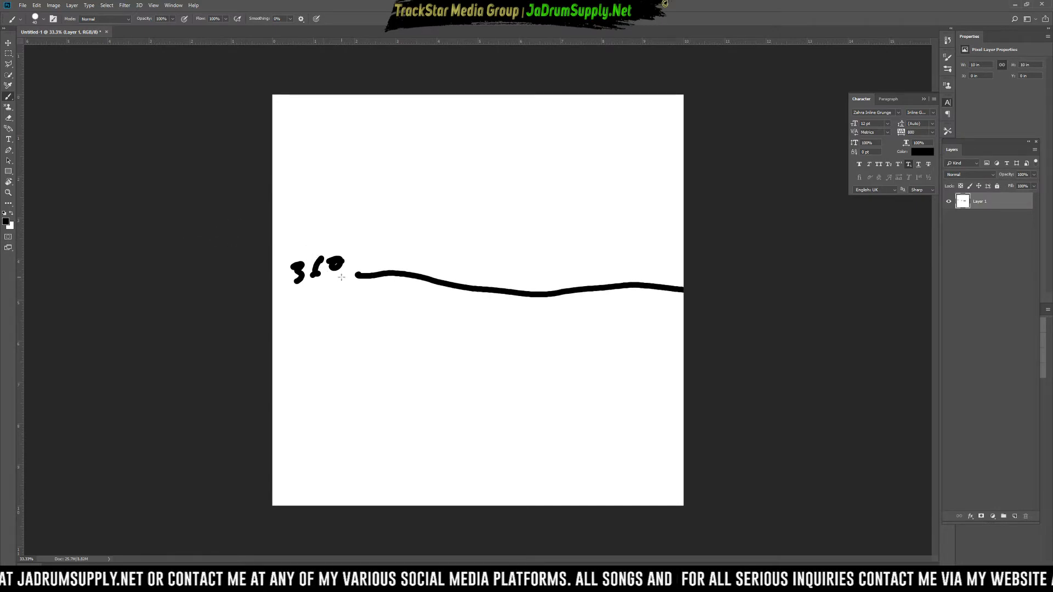
pyautogui.moveTo(358, 276); pyautogui.dragTo(353, 286)
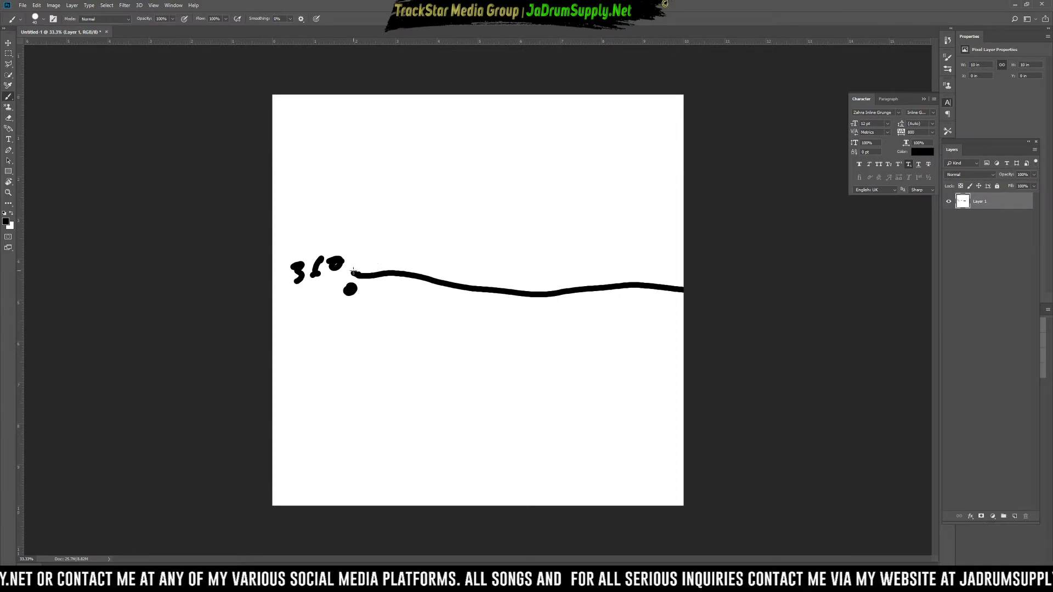
pyautogui.moveTo(352, 274)
pyautogui.mouseDown()
pyautogui.moveTo(393, 235)
pyautogui.moveTo(403, 310)
pyautogui.moveTo(421, 306)
pyautogui.moveTo(442, 268)
pyautogui.moveTo(464, 280)
pyautogui.moveTo(480, 328)
pyautogui.moveTo(511, 258)
pyautogui.moveTo(530, 330)
pyautogui.moveTo(560, 260)
pyautogui.moveTo(576, 335)
pyautogui.moveTo(627, 278)
pyautogui.moveTo(643, 305)
pyautogui.moveTo(670, 308)
pyautogui.moveTo(678, 284)
pyautogui.mouseUp()
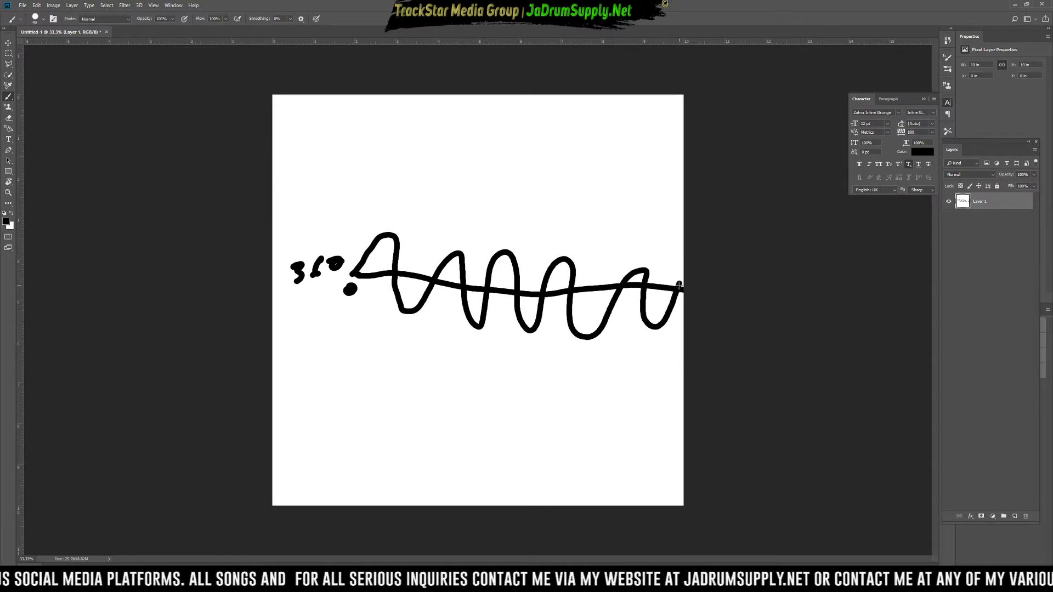
# - Draw a single-cycle wave on its own baseline below the first wave, with a tick mark at each end
pyautogui.moveTo(303, 426); pyautogui.dragTo(558, 427)
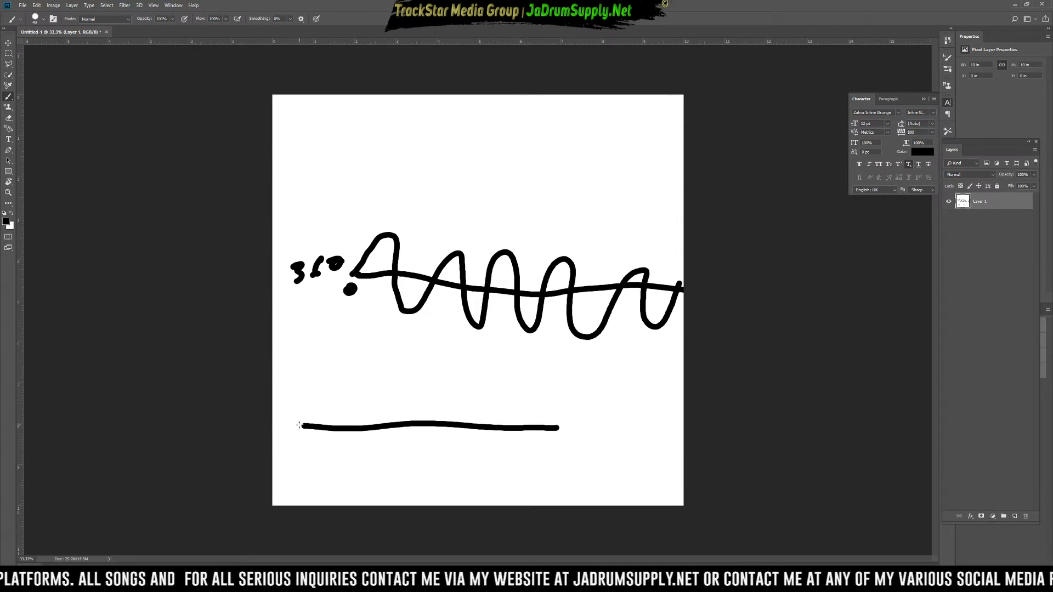
pyautogui.moveTo(301, 425)
pyautogui.mouseDown()
pyautogui.moveTo(337, 378)
pyautogui.moveTo(412, 404)
pyautogui.moveTo(411, 423)
pyautogui.moveTo(455, 465)
pyautogui.moveTo(534, 454)
pyautogui.moveTo(560, 429)
pyautogui.moveTo(548, 451)
pyautogui.mouseUp()
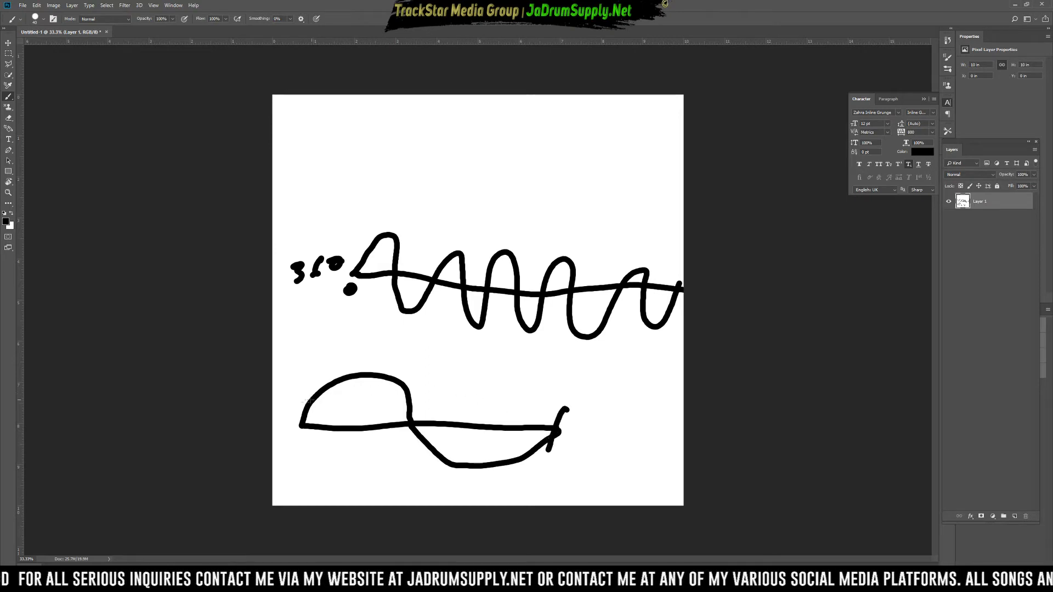
pyautogui.moveTo(305, 419); pyautogui.dragTo(296, 440)
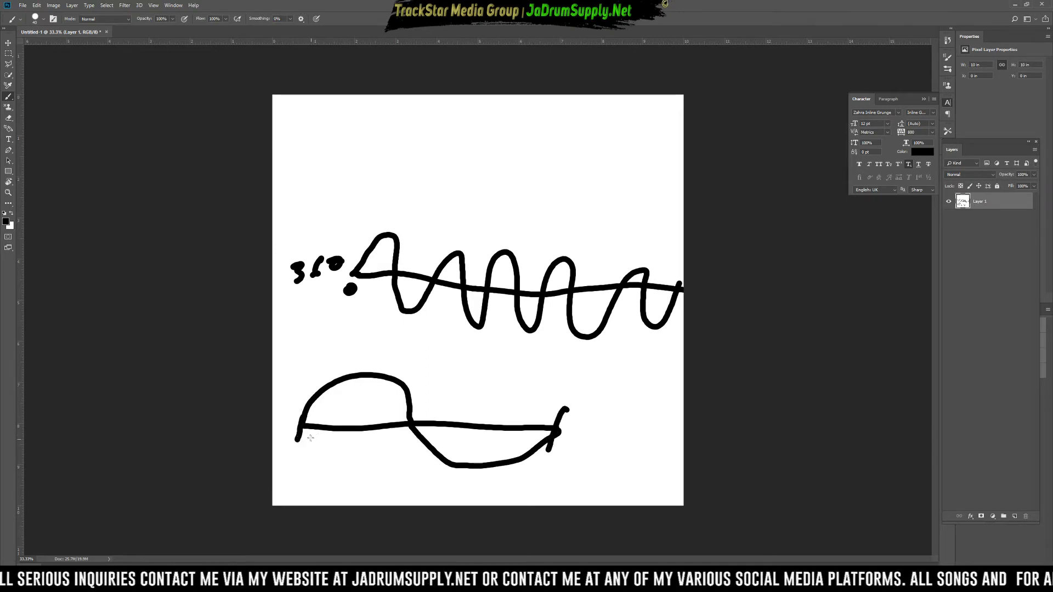
# - Label the points of the single-cycle wave with the phase angles 0, 90, 180, 270 and 360
pyautogui.moveTo(317, 442)
pyautogui.mouseDown()
pyautogui.moveTo(305, 451)
pyautogui.moveTo(323, 440)
pyautogui.mouseUp()
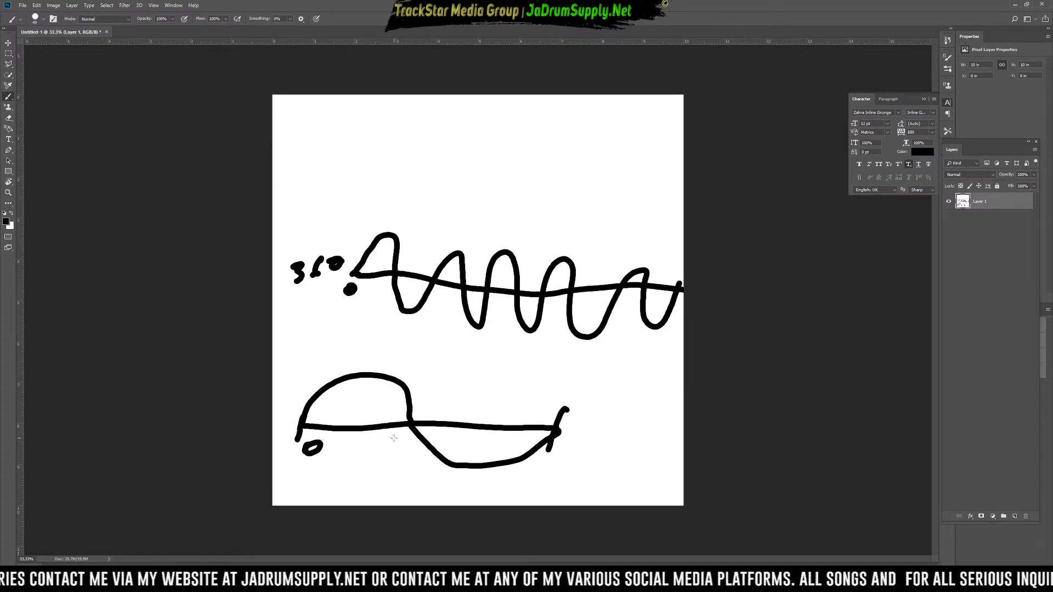
pyautogui.moveTo(354, 358)
pyautogui.mouseDown()
pyautogui.moveTo(360, 374)
pyautogui.moveTo(373, 366)
pyautogui.mouseUp()
pyautogui.moveTo(418, 421)
pyautogui.mouseDown()
pyautogui.moveTo(417, 408)
pyautogui.moveTo(459, 406)
pyautogui.moveTo(446, 410)
pyautogui.mouseUp()
pyautogui.moveTo(456, 478)
pyautogui.mouseDown()
pyautogui.moveTo(477, 489)
pyautogui.moveTo(501, 473)
pyautogui.mouseUp()
pyautogui.moveTo(566, 416)
pyautogui.mouseDown()
pyautogui.moveTo(576, 420)
pyautogui.moveTo(567, 436)
pyautogui.mouseUp()
pyautogui.moveTo(608, 414)
pyautogui.mouseDown()
pyautogui.moveTo(601, 431)
pyautogui.moveTo(626, 421)
pyautogui.mouseUp()
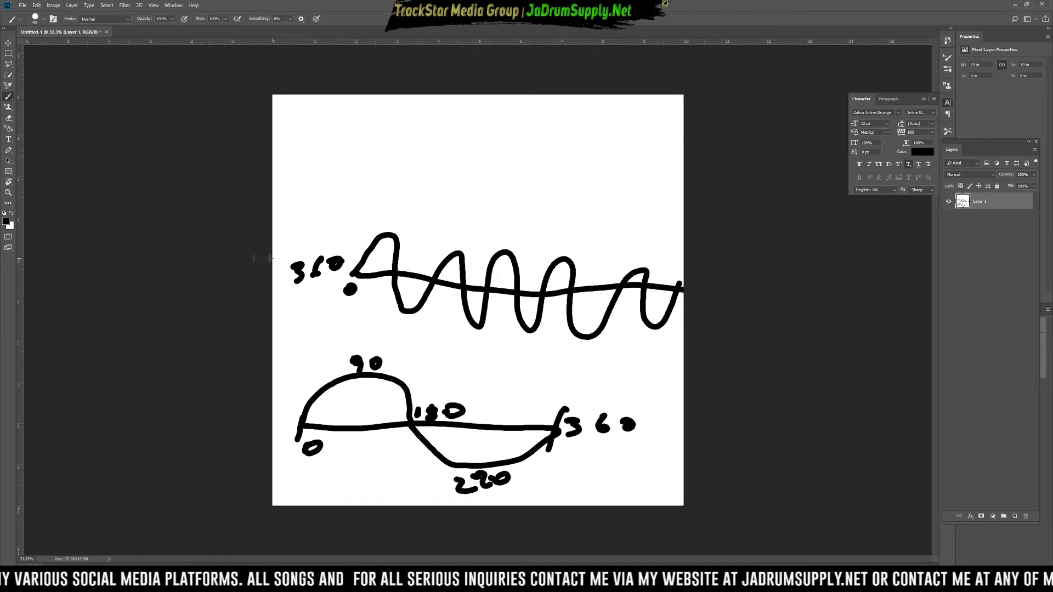
# - Set the foreground colour to red and draw a second wave cycle starting slightly after the black one
pyautogui.click(7, 222)
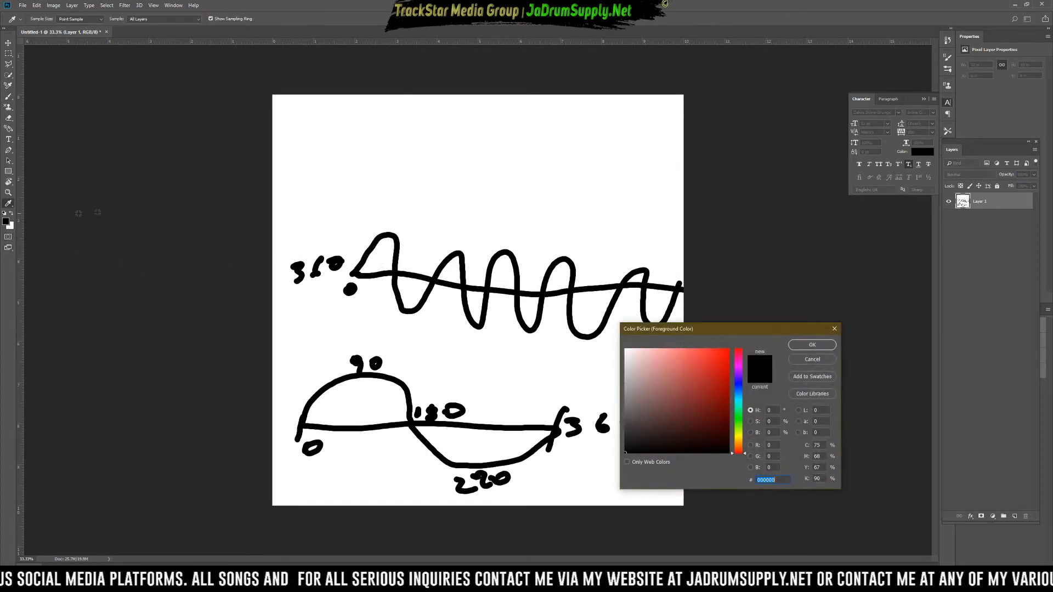
pyautogui.click(701, 348)
pyautogui.moveTo(714, 337); pyautogui.dragTo(733, 336)
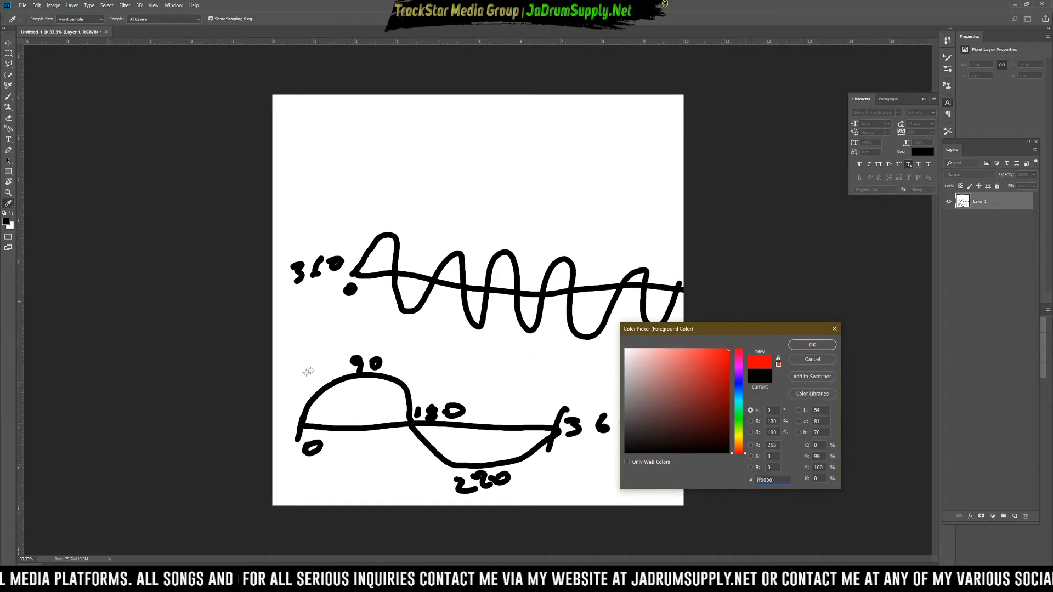
pyautogui.click(333, 428)
pyautogui.click(696, 382)
pyautogui.moveTo(706, 381); pyautogui.dragTo(730, 358)
pyautogui.click(803, 345)
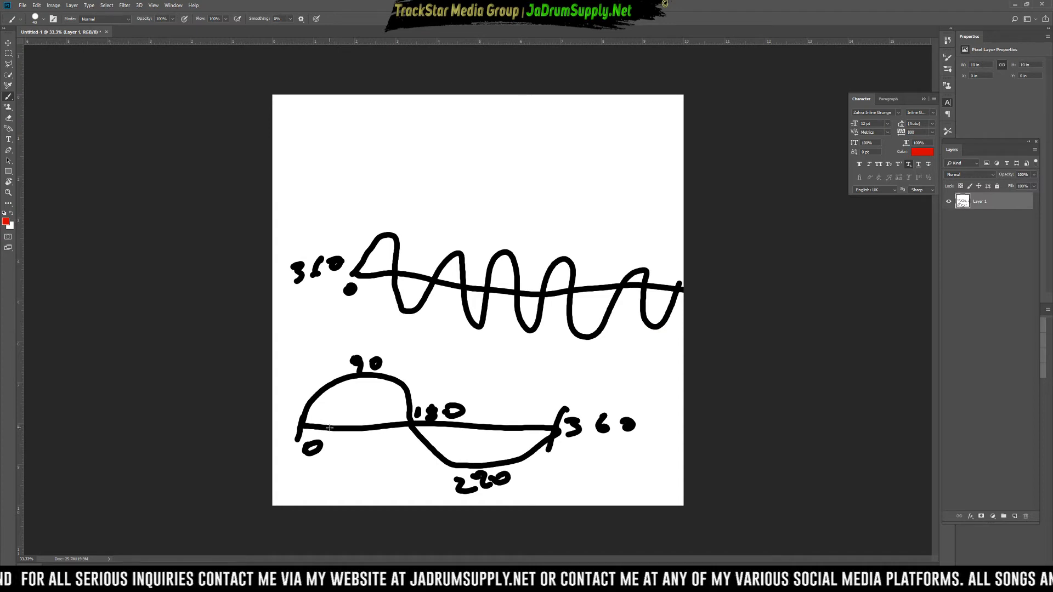
pyautogui.moveTo(329, 426)
pyautogui.mouseDown()
pyautogui.moveTo(360, 396)
pyautogui.moveTo(412, 378)
pyautogui.moveTo(478, 485)
pyautogui.moveTo(540, 469)
pyautogui.moveTo(580, 427)
pyautogui.mouseUp()
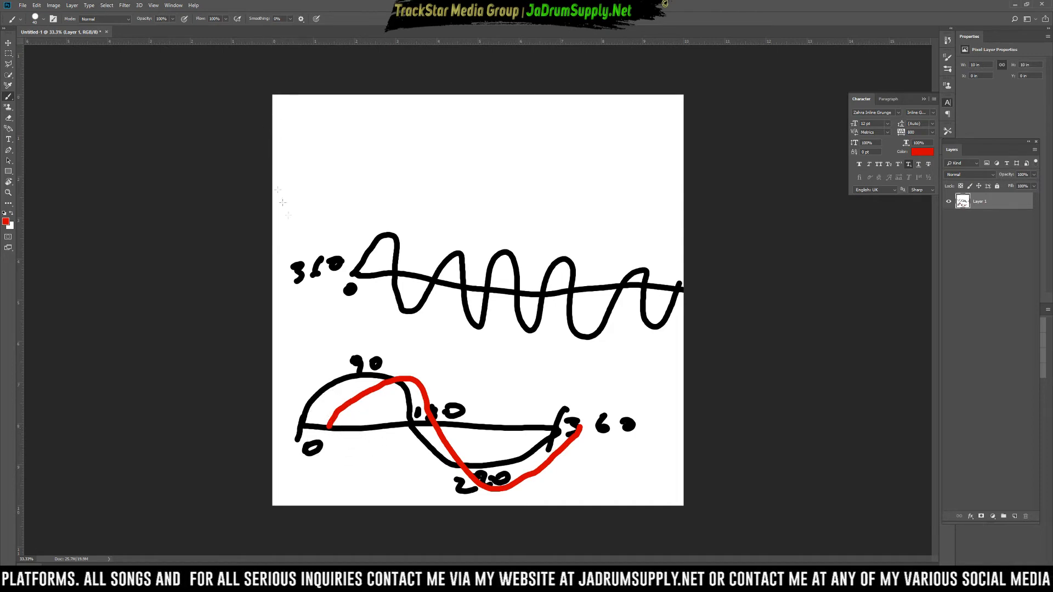
# - Mark plus above and minus below the baseline in red, and draw an inverted red wave from 0 to 360
pyautogui.moveTo(295, 351); pyautogui.dragTo(297, 366)
pyautogui.moveTo(284, 354); pyautogui.dragTo(312, 352)
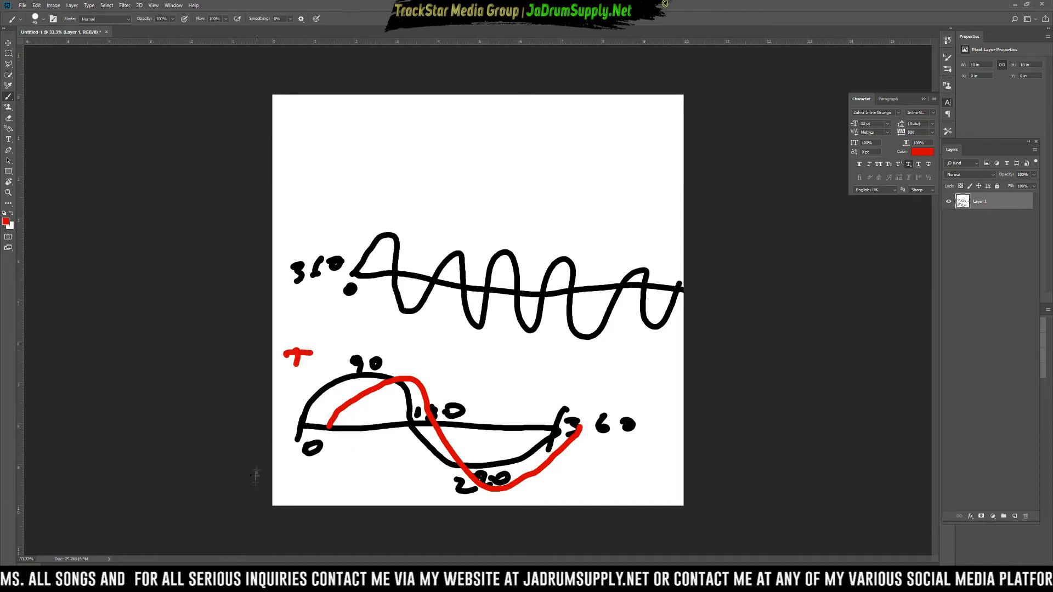
pyautogui.moveTo(278, 489); pyautogui.dragTo(301, 496)
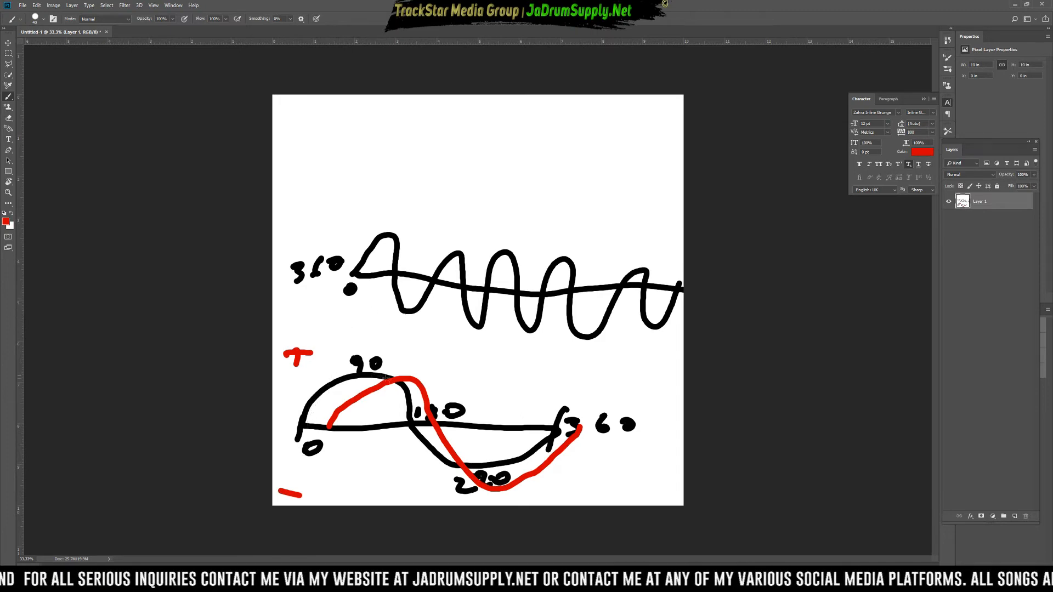
pyautogui.moveTo(303, 424)
pyautogui.mouseDown()
pyautogui.moveTo(309, 465)
pyautogui.moveTo(349, 475)
pyautogui.moveTo(435, 402)
pyautogui.moveTo(502, 407)
pyautogui.moveTo(558, 431)
pyautogui.mouseUp()
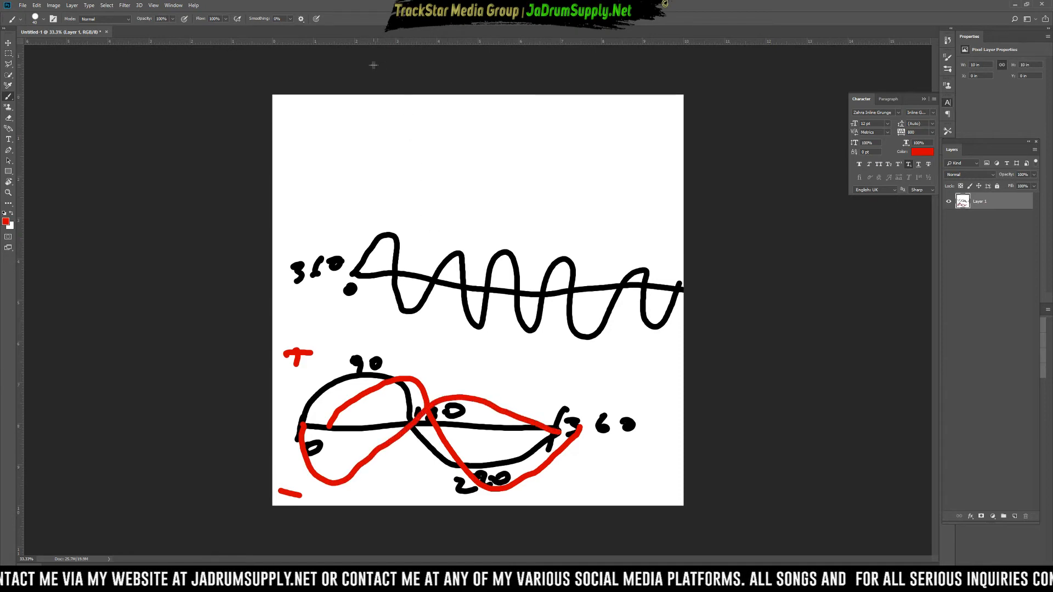
# - Add red brush marks in the blank area above the waves
pyautogui.moveTo(336, 130); pyautogui.dragTo(371, 133)
pyautogui.moveTo(437, 154)
pyautogui.mouseDown()
pyautogui.moveTo(461, 145)
pyautogui.moveTo(445, 159)
pyautogui.mouseUp()
pyautogui.moveTo(512, 124)
pyautogui.mouseDown()
pyautogui.moveTo(501, 146)
pyautogui.moveTo(563, 142)
pyautogui.moveTo(557, 154)
pyautogui.mouseUp()
pyautogui.moveTo(592, 144)
pyautogui.mouseDown()
pyautogui.moveTo(607, 161)
pyautogui.moveTo(599, 158)
pyautogui.mouseUp()
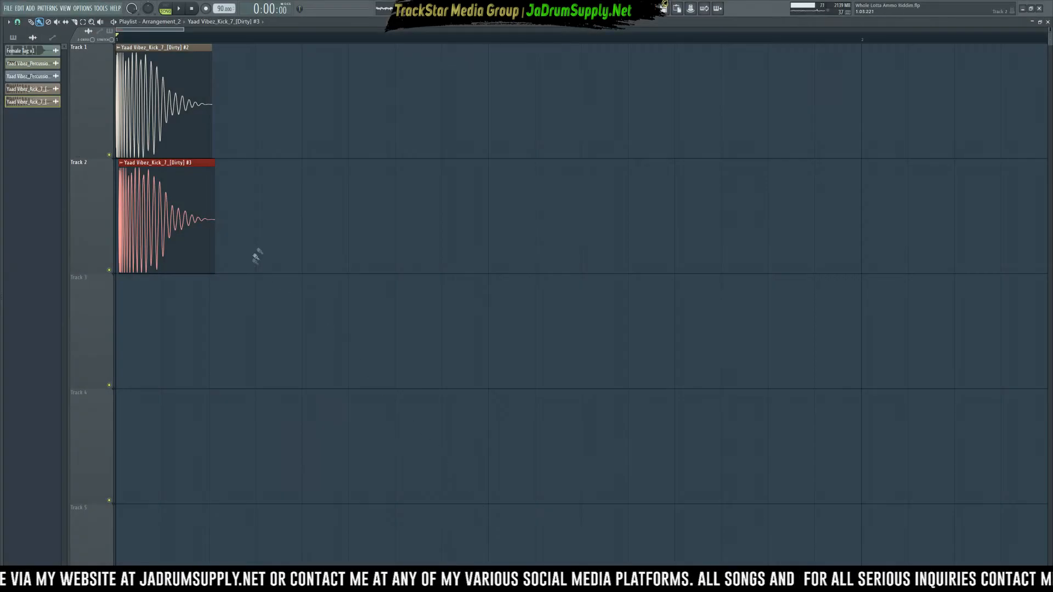
# - Switch back to FL Studio, deselect the Track 2 kick clip and open Insight 2 on the Master mixer track
pyautogui.click(254, 251)
pyautogui.press('F9')
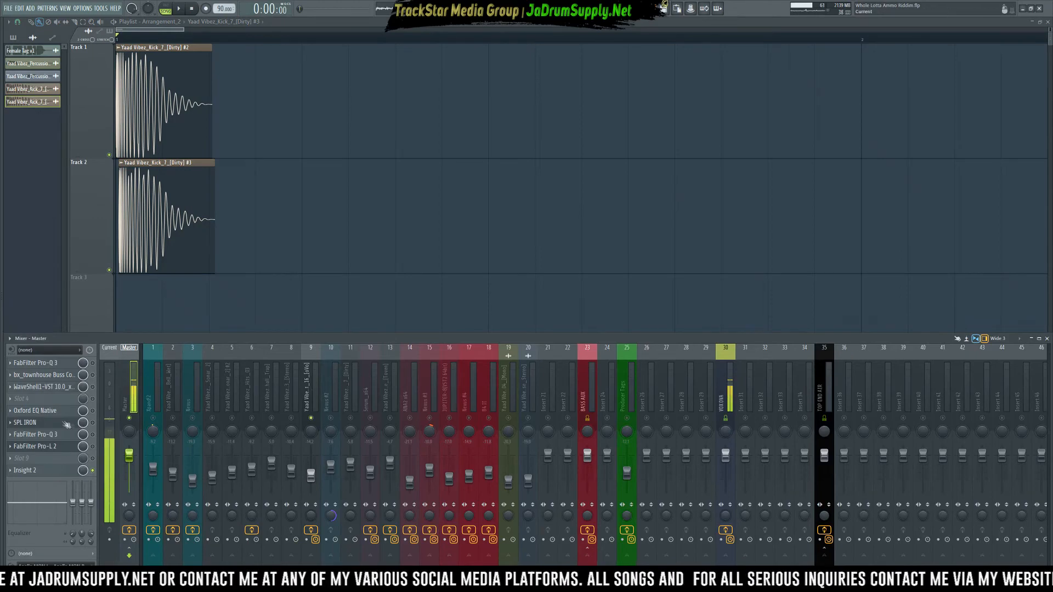
pyautogui.click(49, 474)
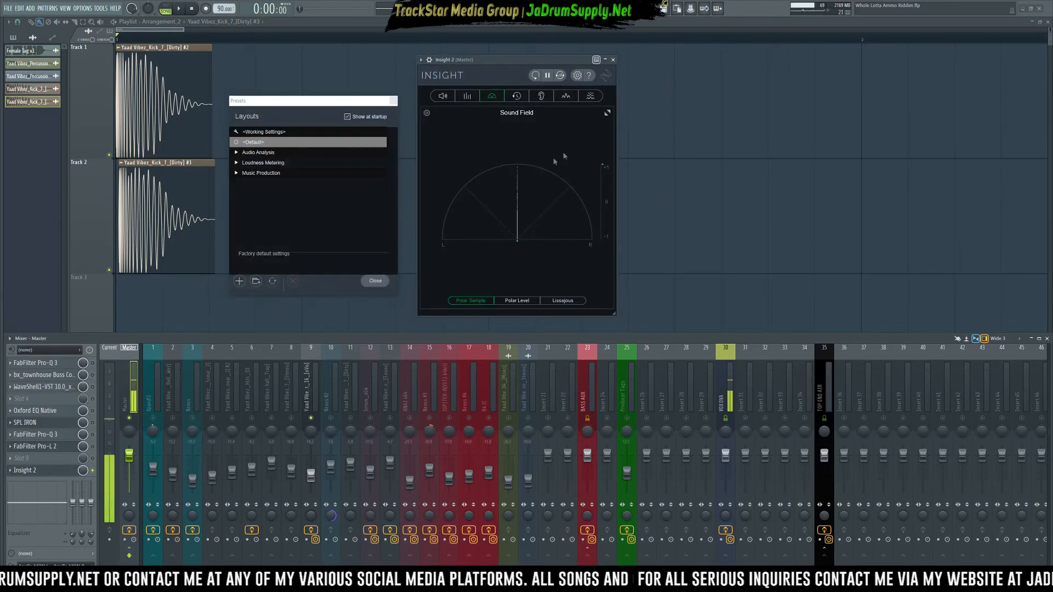